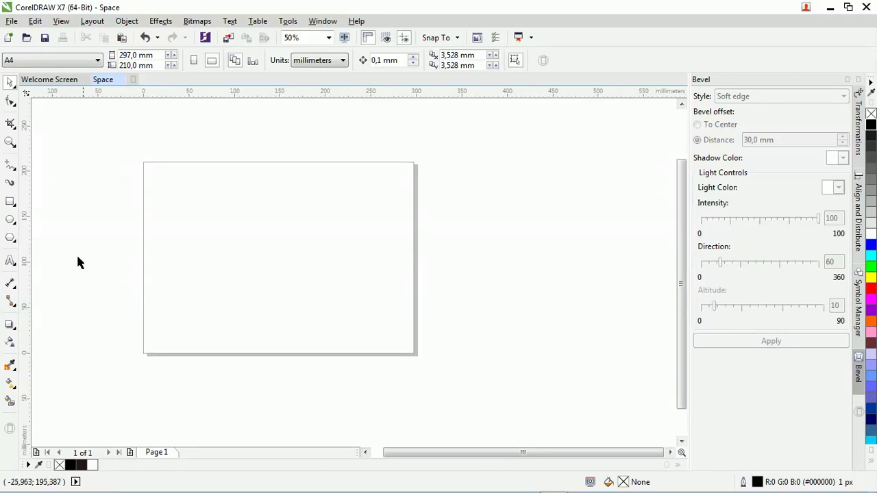
Step: Add two text lines, 'SPACE' with 'CREATIVE' below it, then select SPACE
left_click(10, 261)
left_click(238, 257)
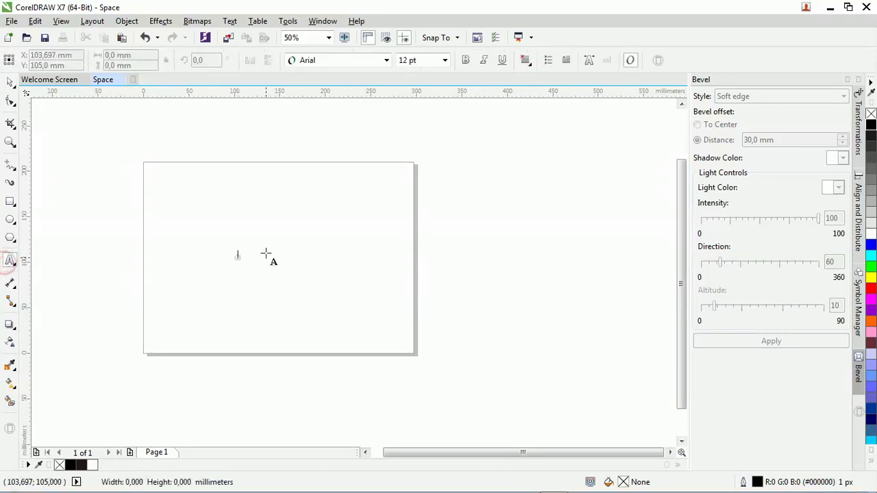
type("sp")
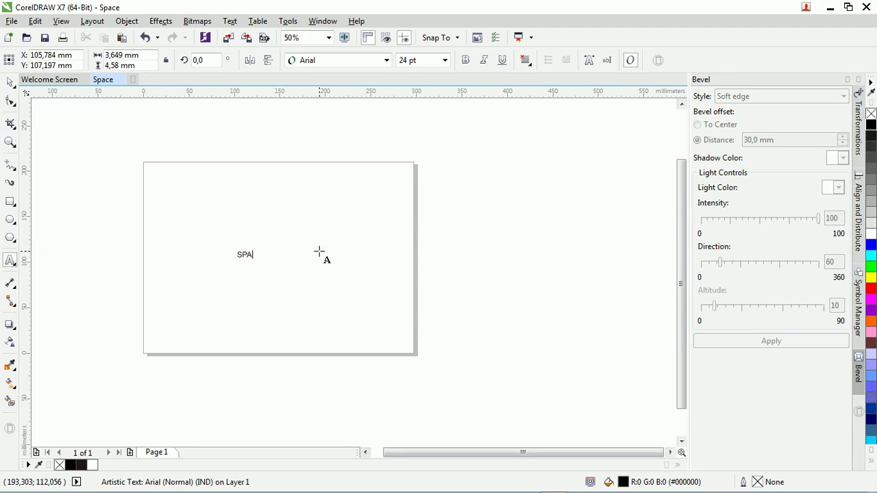
left_click(235, 291)
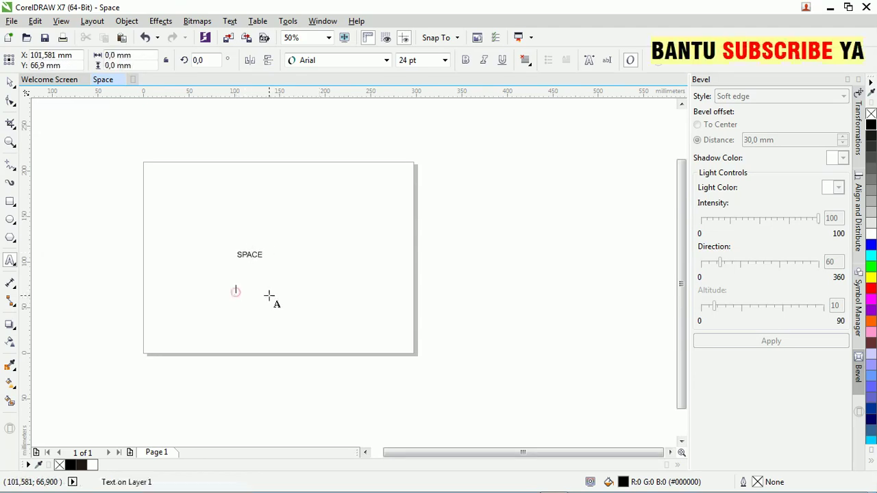
type("CREA")
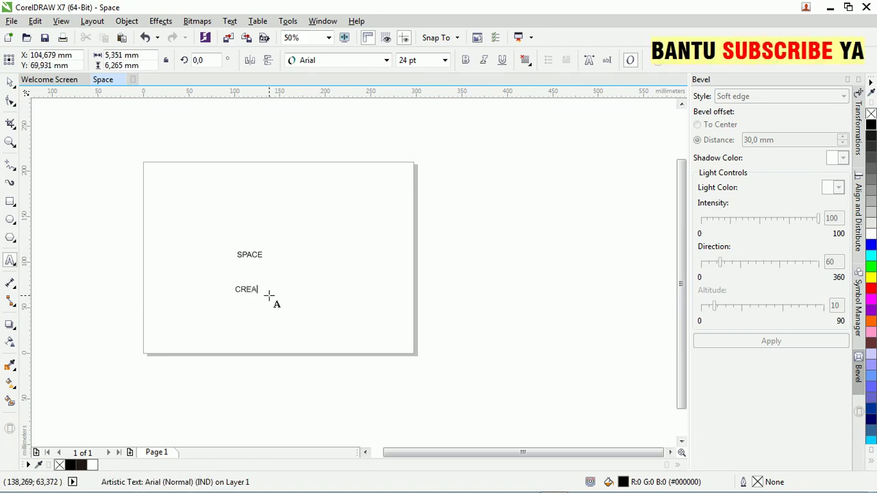
type("TIVE")
left_click(11, 82)
left_click(253, 256)
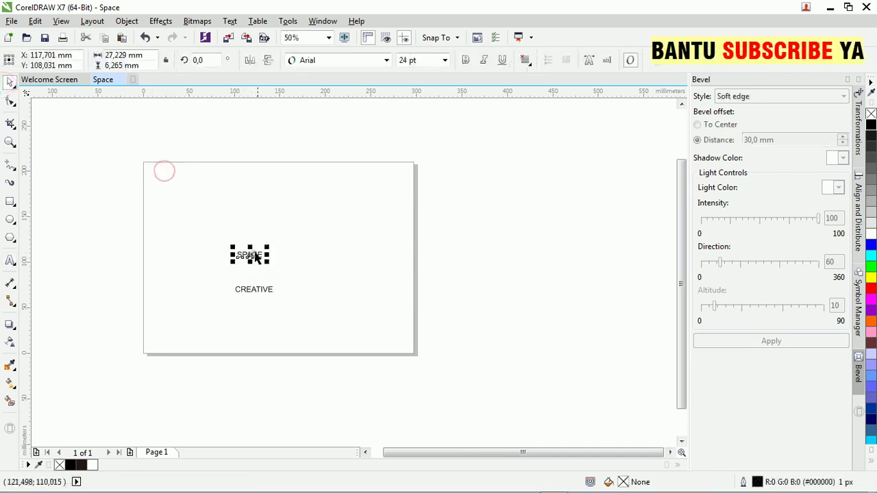
Step: Set SPACE to Gotham Narrow Ultra, enlarge it across the page and centre it
left_click(380, 60)
mouse_move(352, 92)
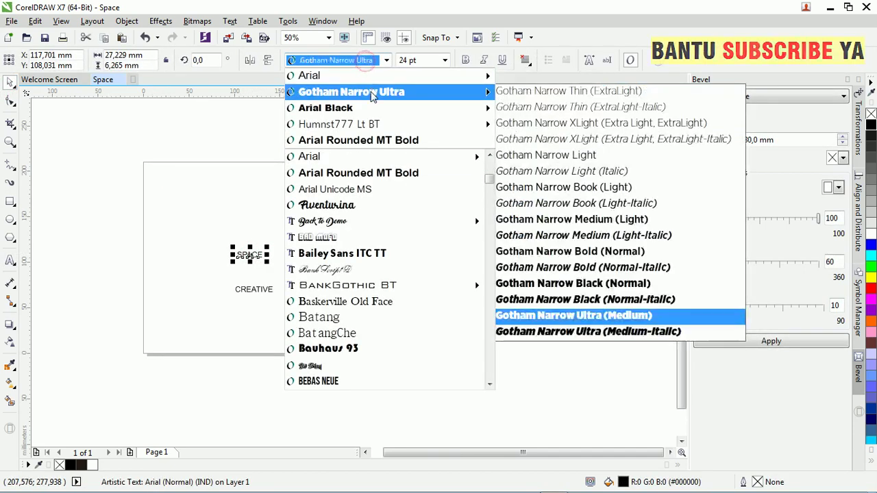
left_click(372, 94)
left_click_drag(269, 246, 366, 205)
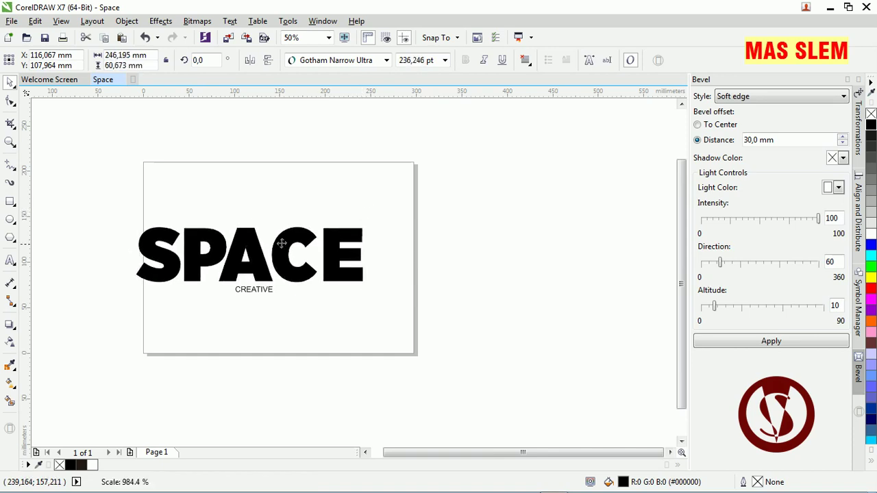
left_click_drag(294, 238, 296, 238)
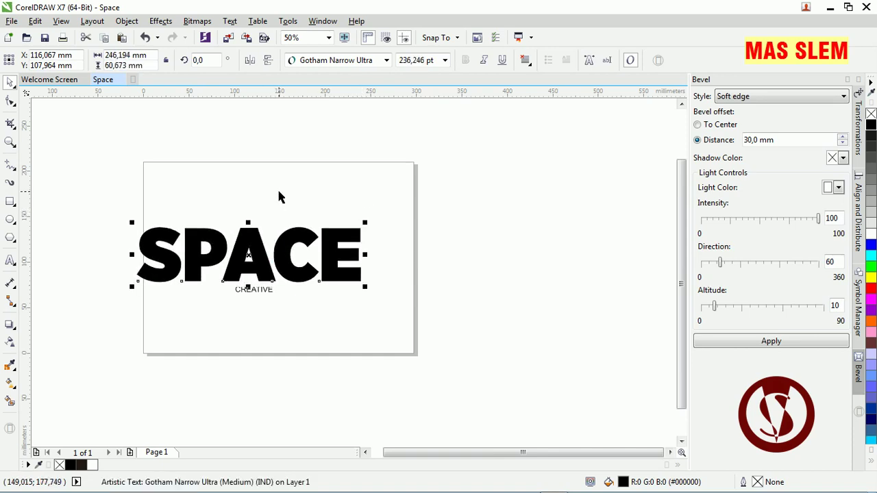
left_click(278, 194)
left_click(251, 254)
left_click_drag(251, 253, 280, 256)
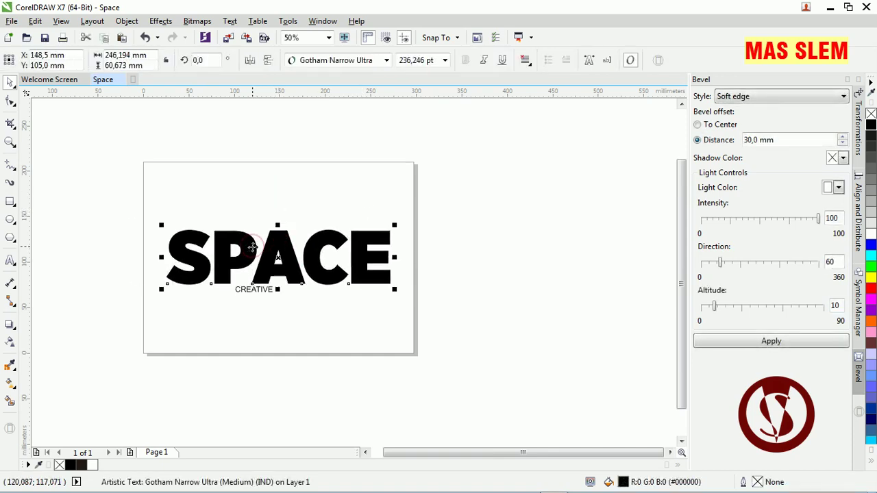
Step: Move CREATIVE lower beneath SPACE, keeping SPACE in Gotham Narrow Ultra
left_click_drag(253, 295, 268, 334)
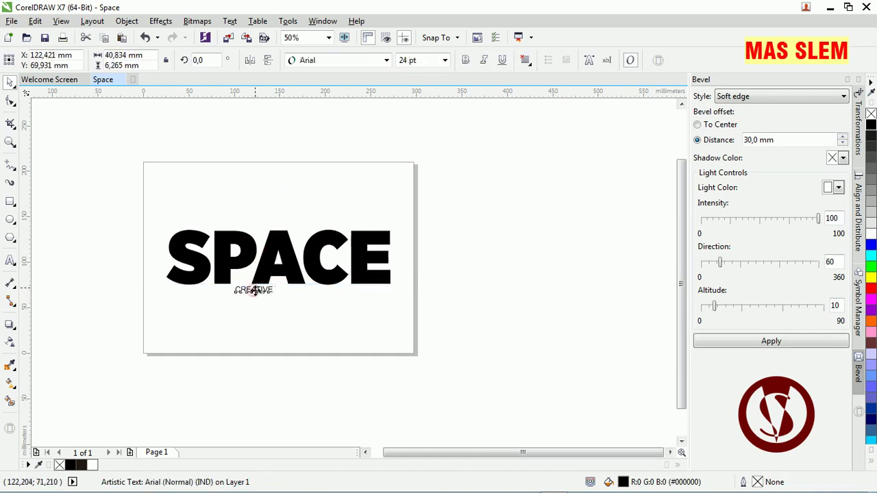
left_click(336, 313)
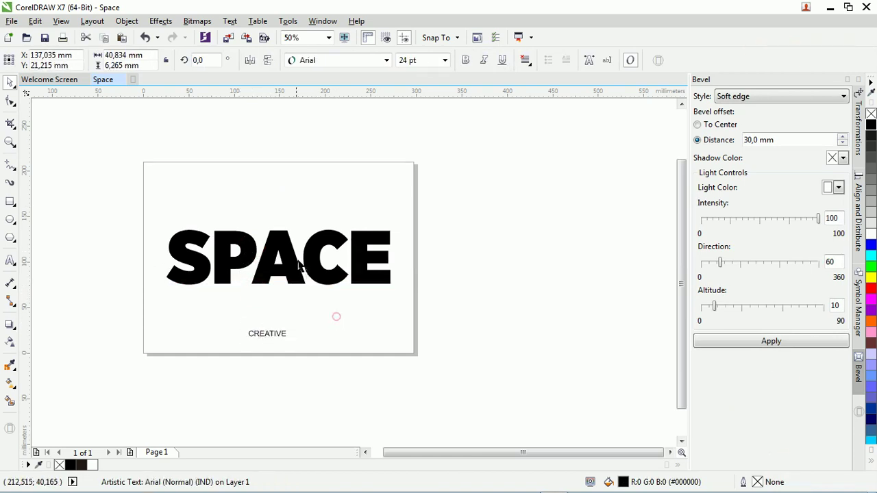
left_click(288, 253)
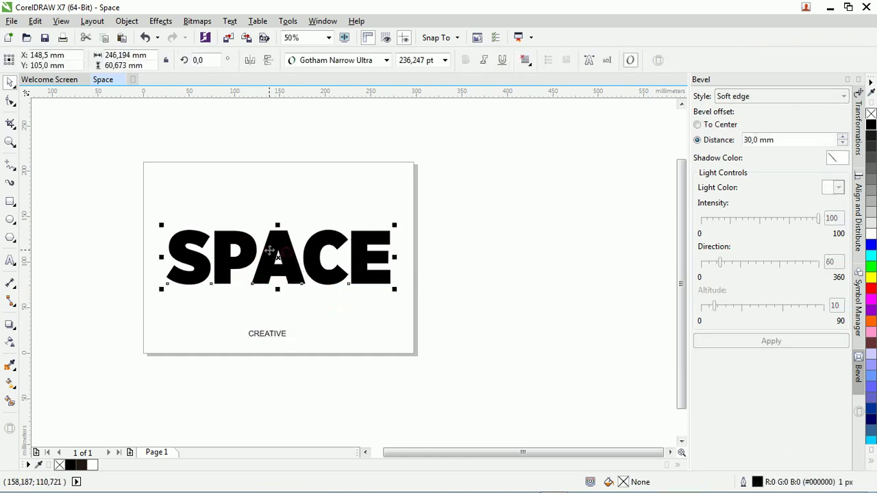
left_click(386, 60)
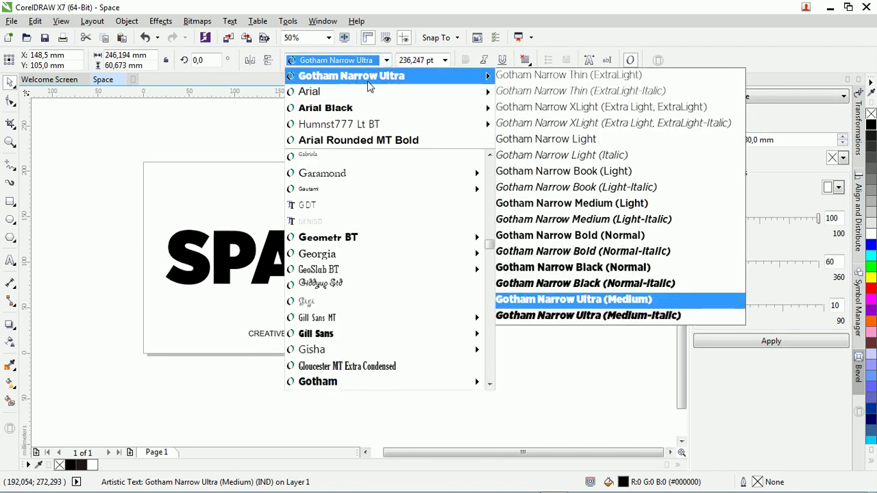
mouse_move(309, 91)
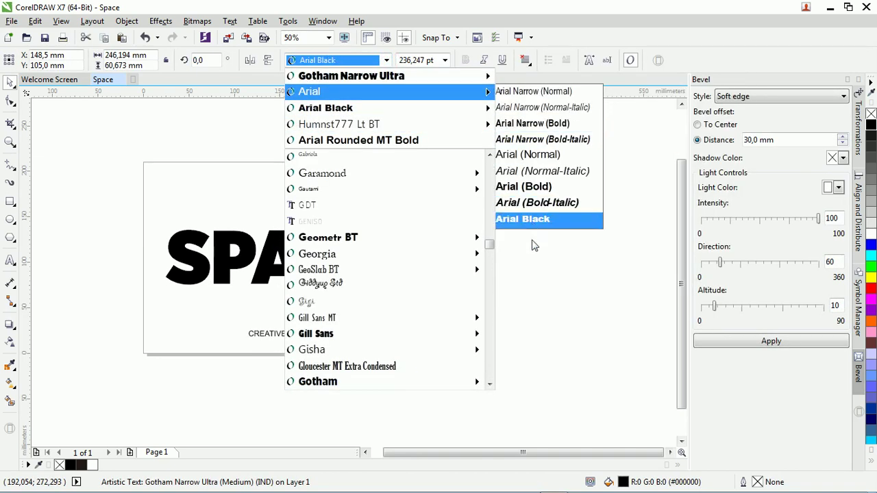
left_click(412, 74)
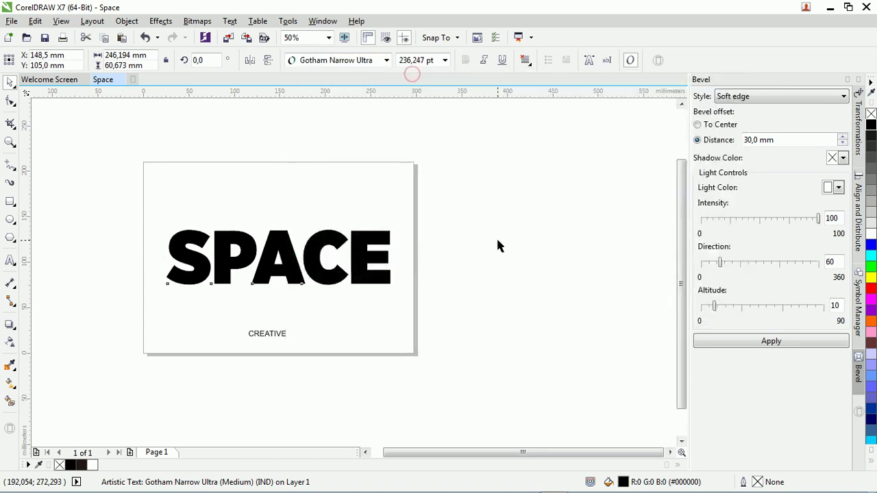
left_click(469, 201)
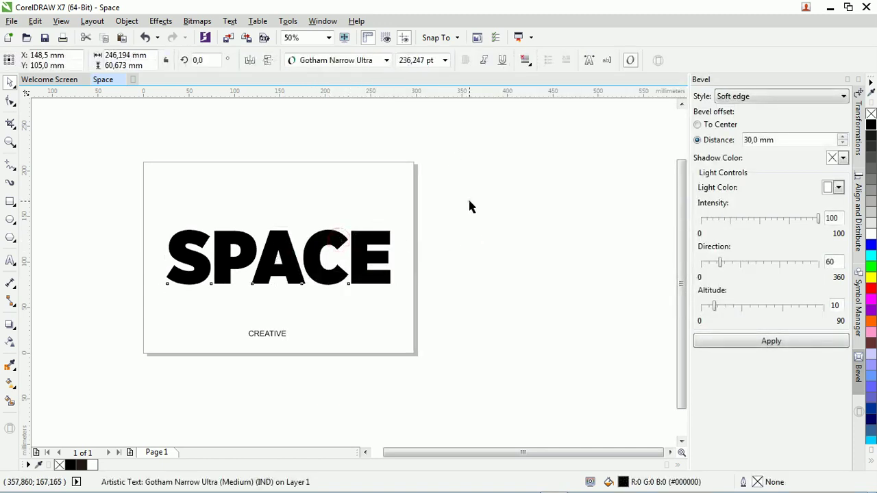
Step: Convert SPACE to curves, break it apart, and combine the P's pieces
right_click(177, 241)
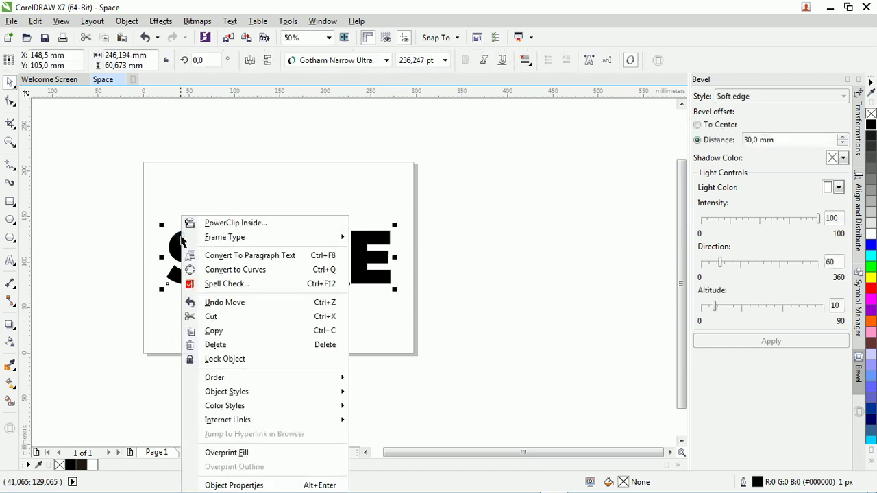
left_click(247, 269)
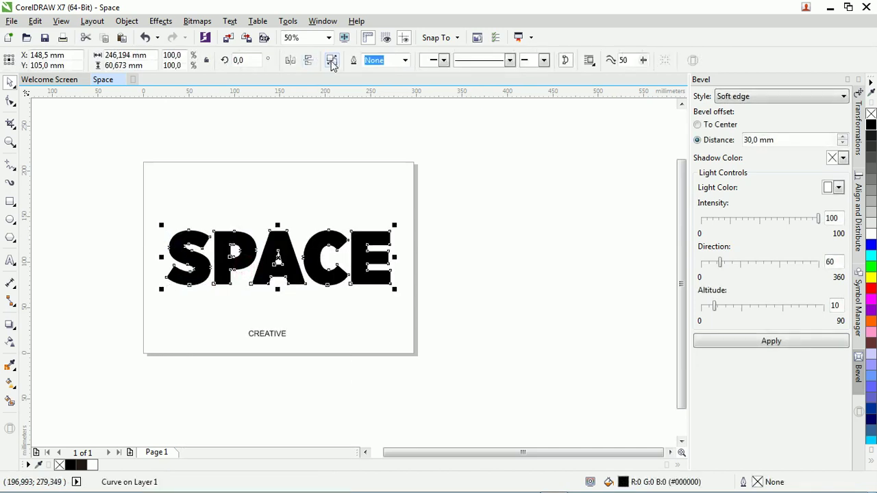
key("ctrl+k")
left_click(452, 220)
left_click_drag(194, 204, 276, 299)
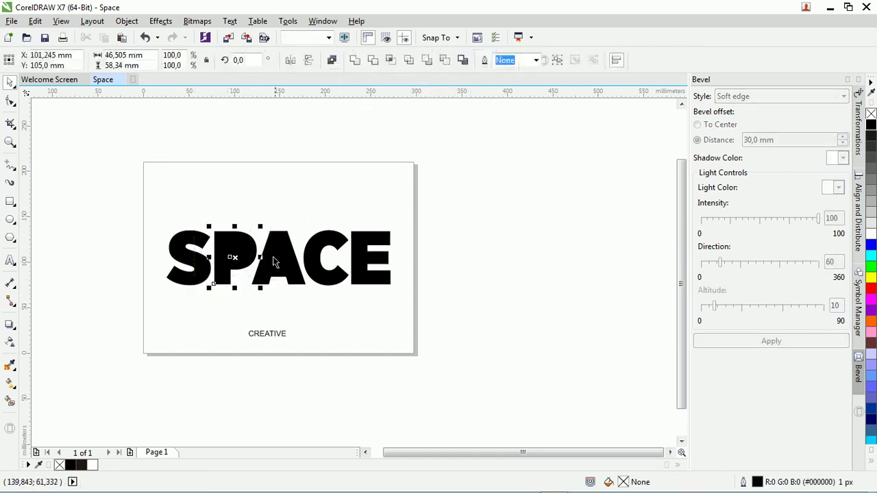
left_click(333, 62)
Step: Combine the A's pieces into one shape with Ctrl+L
left_click(339, 157)
left_click_drag(238, 217, 311, 309)
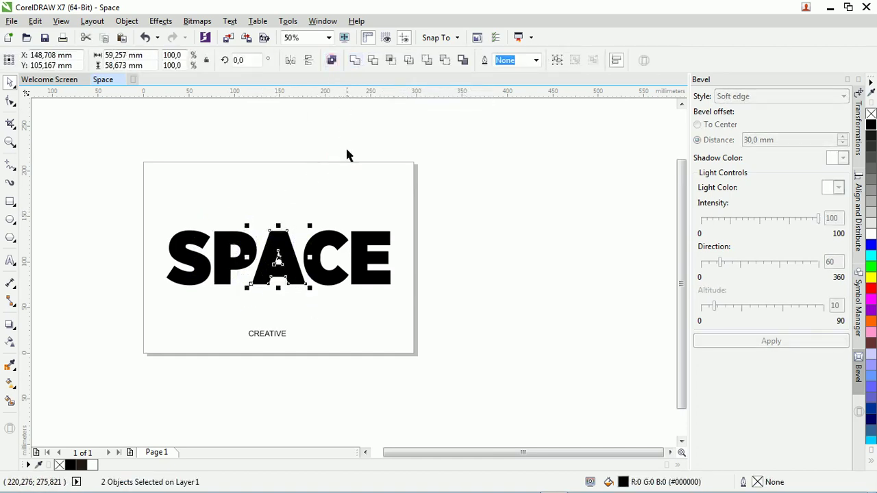
key("ctrl+l")
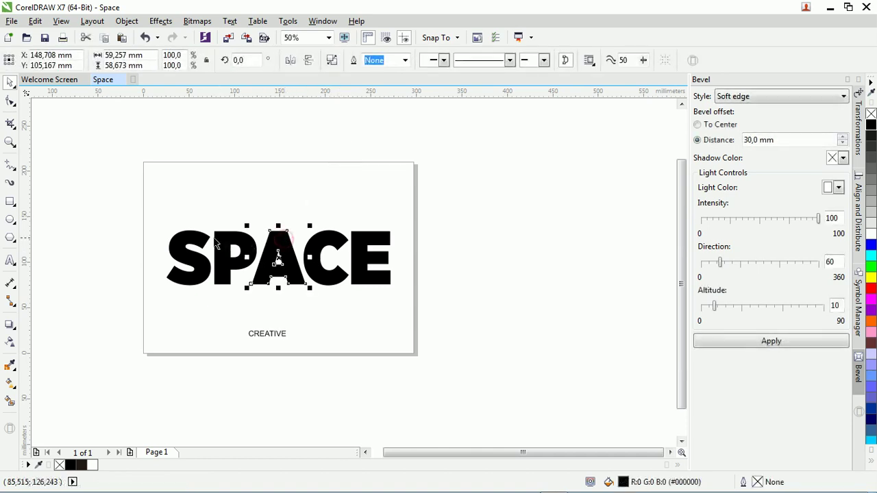
left_click(223, 240)
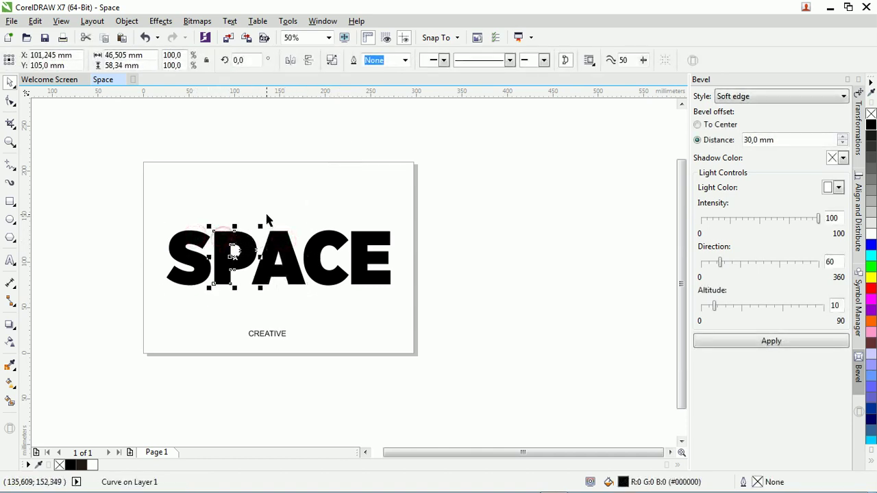
left_click(81, 336)
Step: Fill the P letter with white
left_click(236, 235)
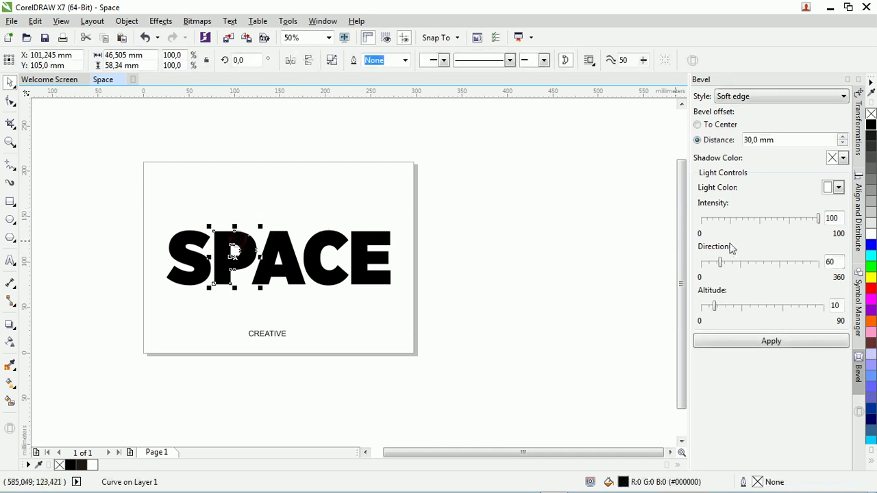
left_click(870, 233)
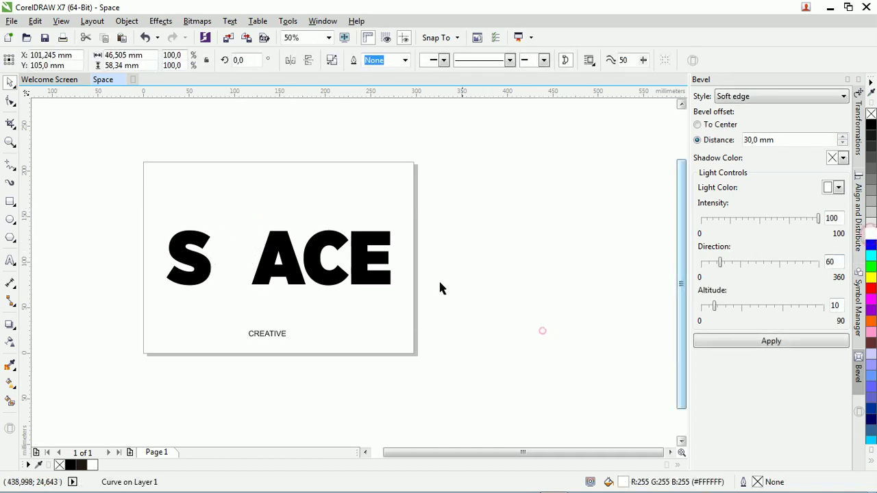
left_click(538, 329)
left_click(346, 241)
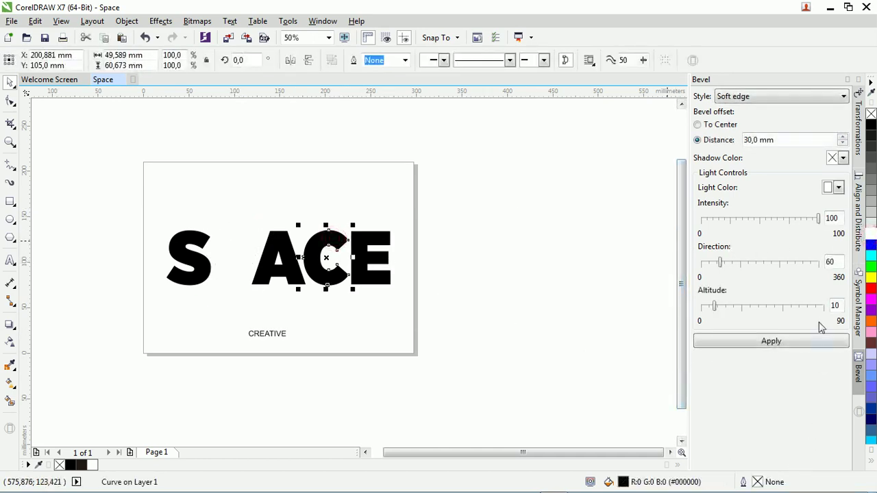
left_click(254, 236)
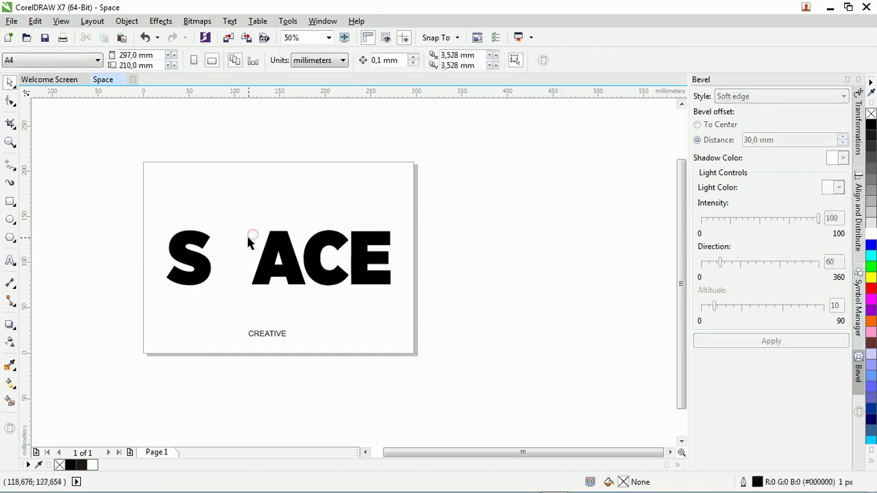
Step: Fill the P and C letters with cyan, leaving S, A and E black
left_click(860, 259)
left_click(871, 255)
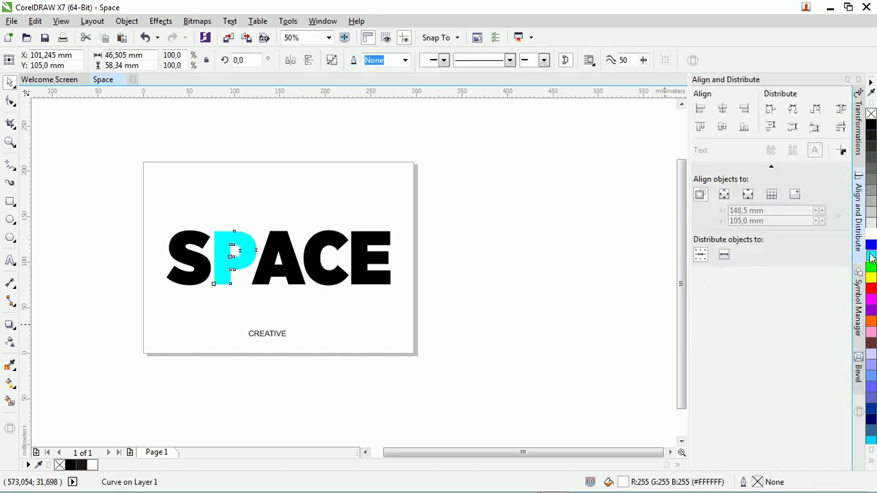
left_click(319, 239)
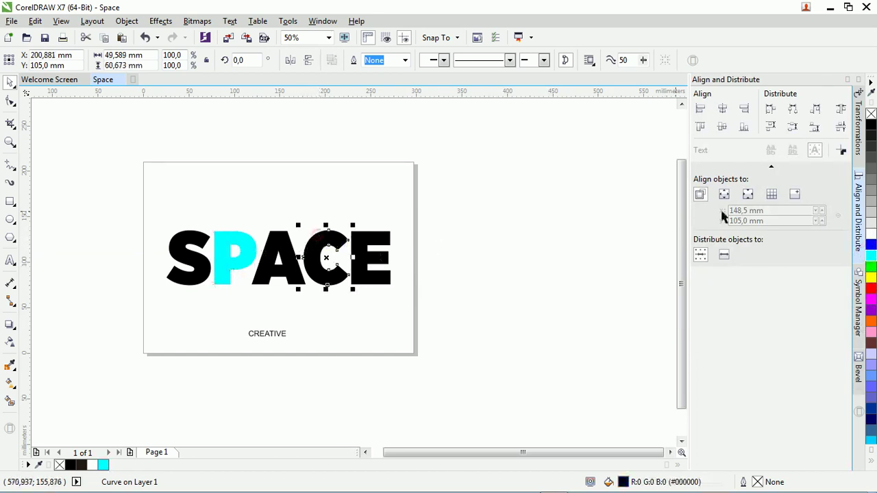
left_click(871, 255)
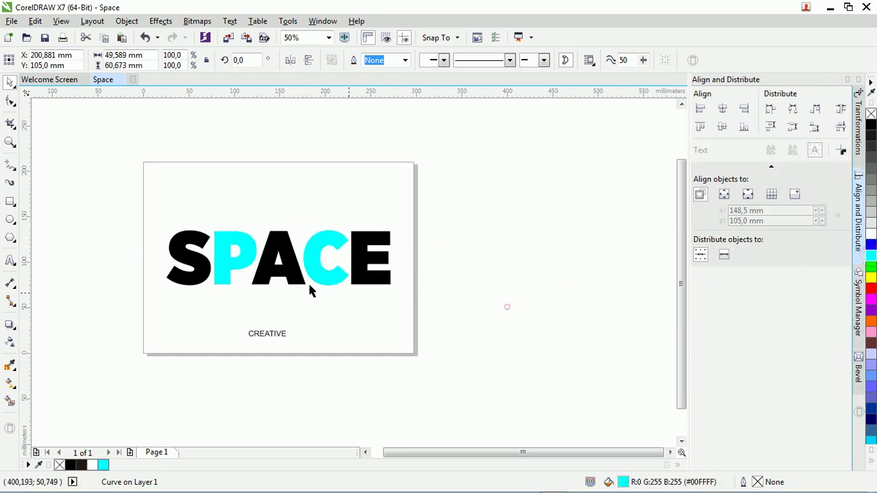
left_click(507, 307)
left_click(231, 255)
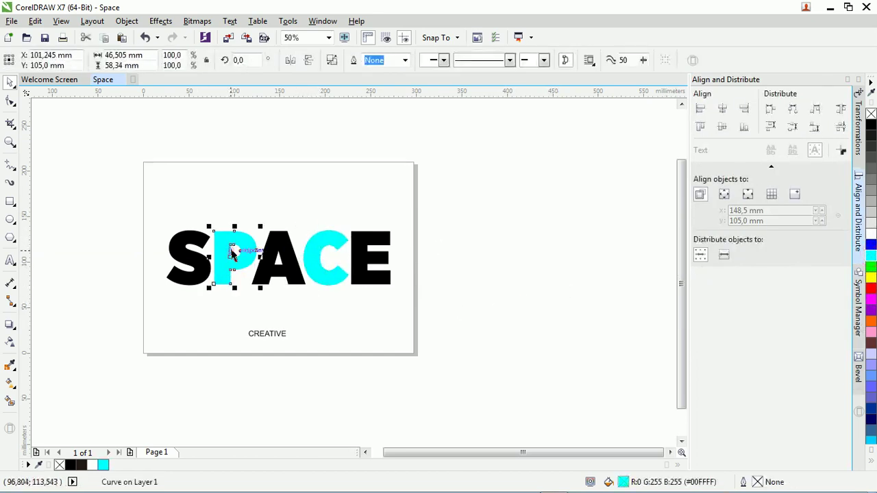
left_click(270, 206)
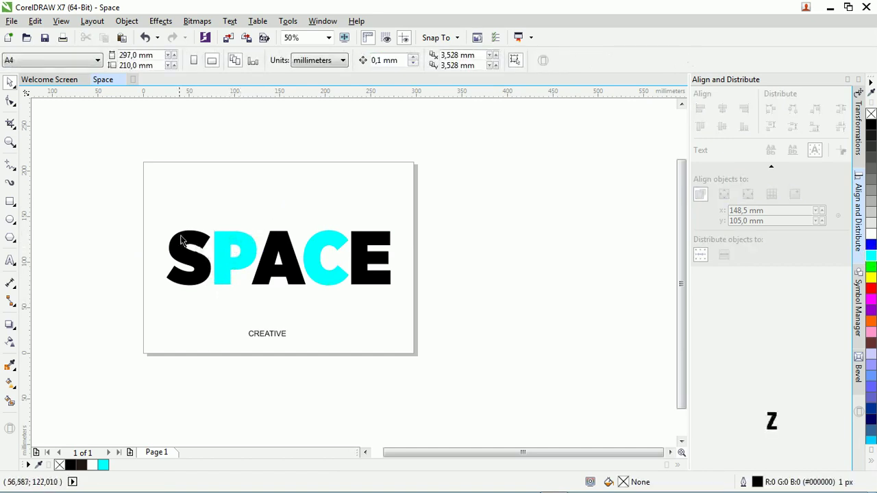
Step: Zoom in on the lettering and move the S right over the P
key("z")
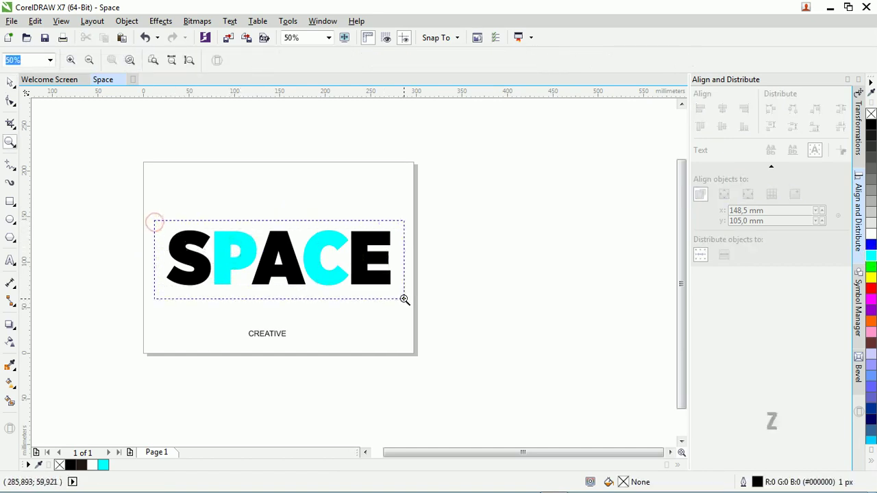
left_click_drag(200, 245, 408, 299)
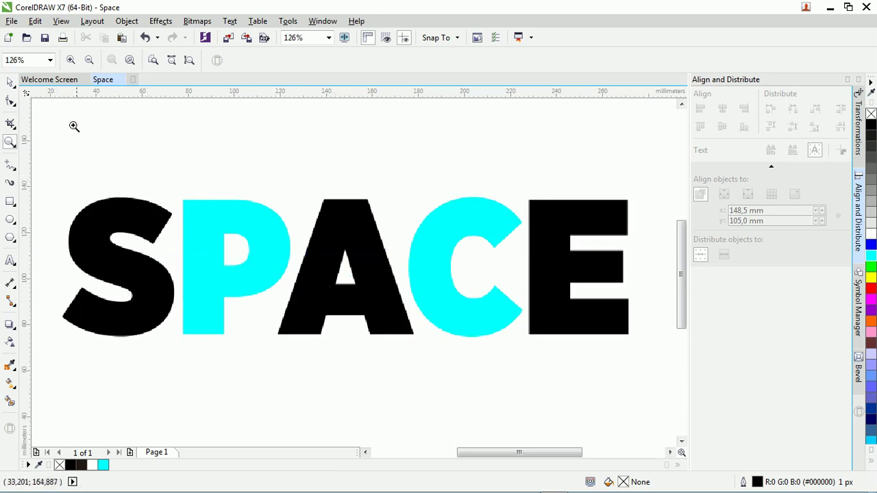
key("space")
left_click(126, 223)
left_click_drag(130, 221, 177, 224)
scroll(226, 309, "up", 2)
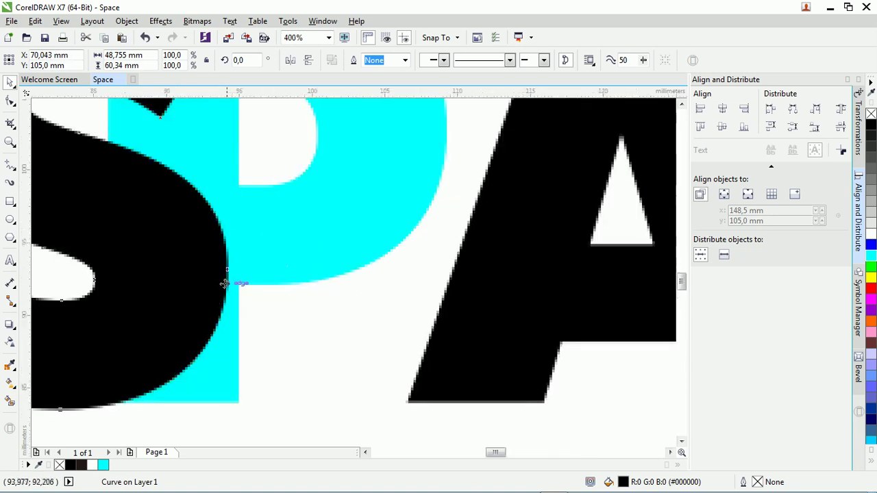
scroll(227, 284, "up", 1)
left_click_drag(193, 282, 212, 288)
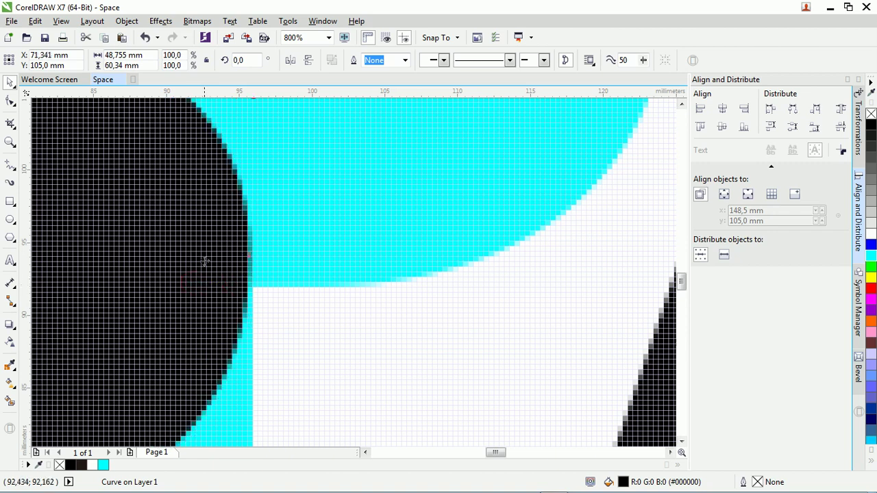
Step: Switch to Enhanced view and align the S's right edge with the P's stem
left_click(63, 21)
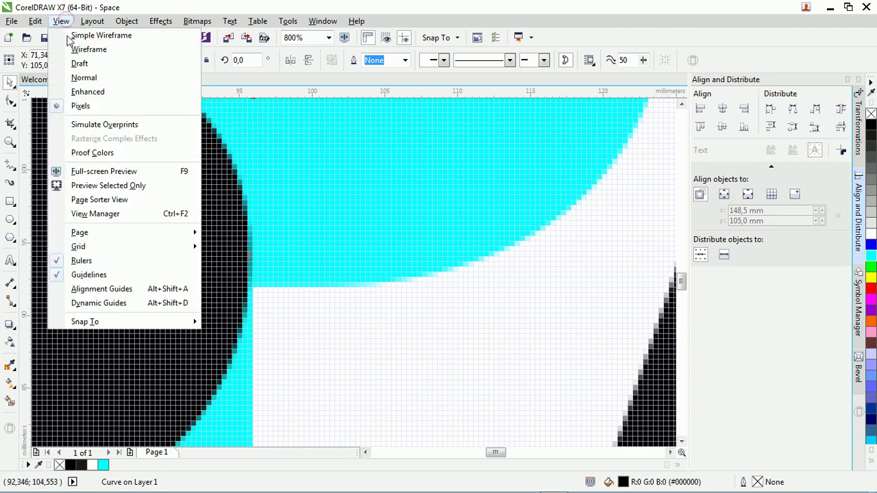
left_click(88, 92)
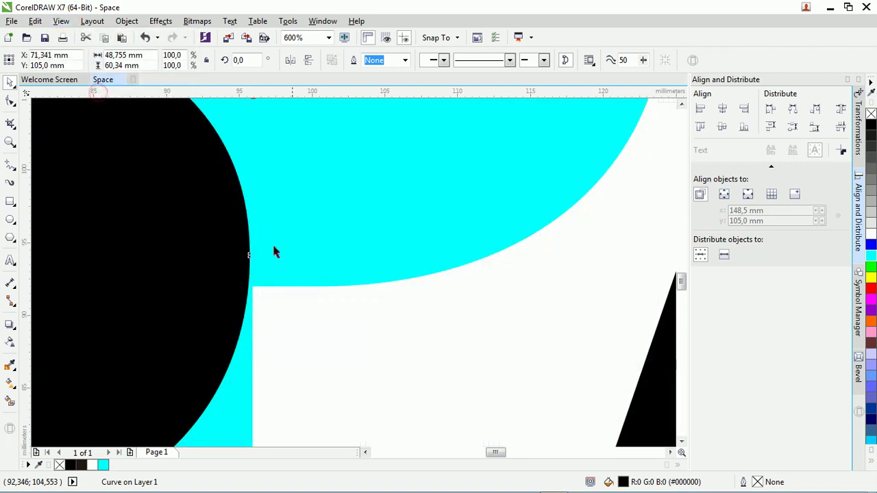
scroll(253, 286, "up", 2)
left_click_drag(188, 266, 194, 266)
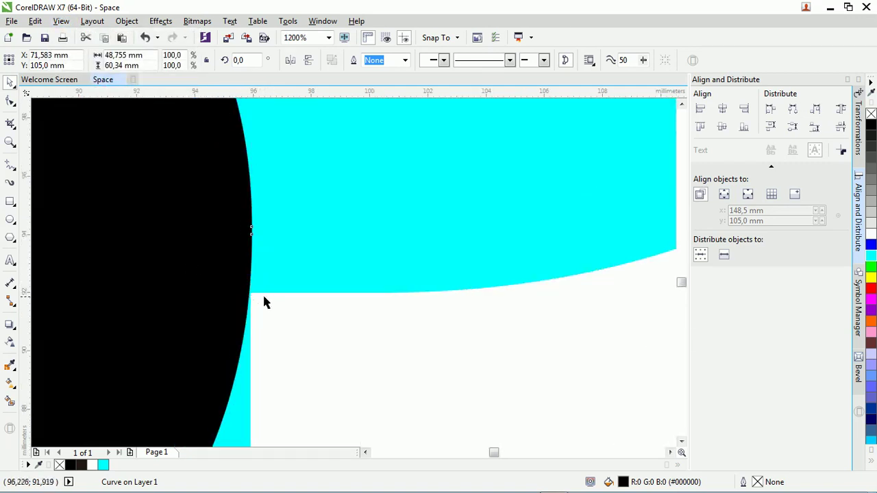
scroll(259, 299, "down", 2)
scroll(277, 297, "down", 4)
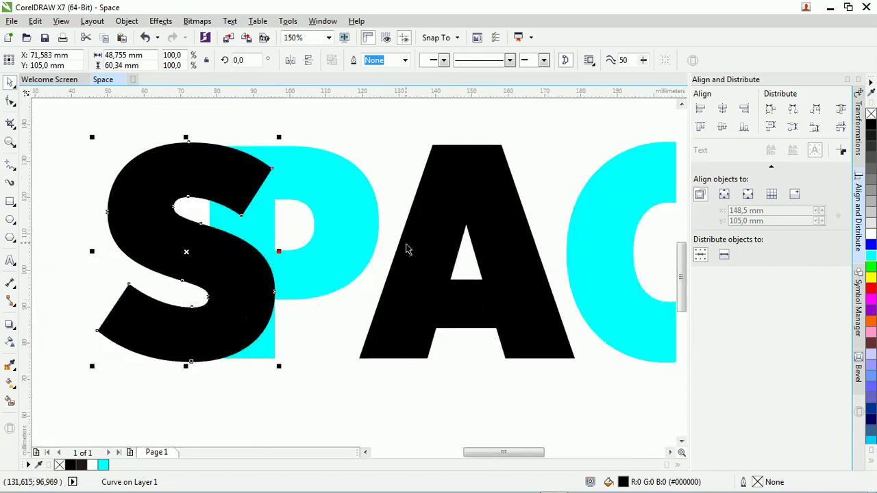
Step: Move the A left so it overlaps the P
left_click(434, 236)
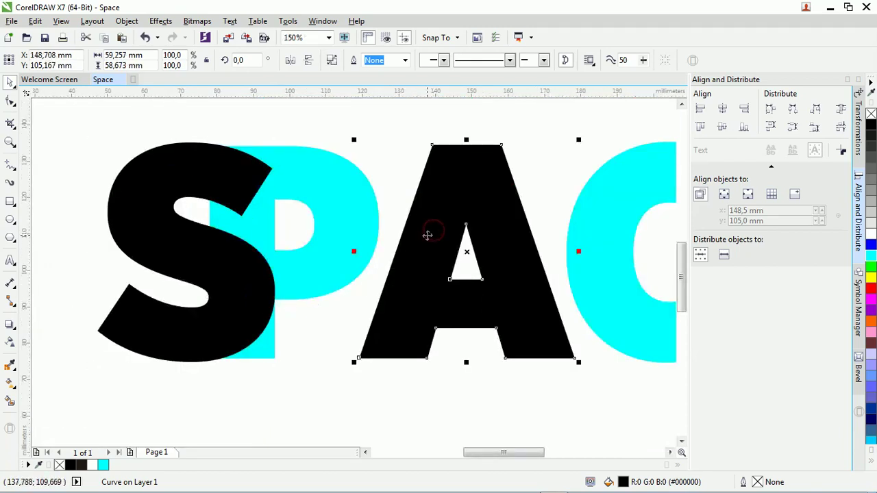
left_click_drag(427, 235, 355, 243)
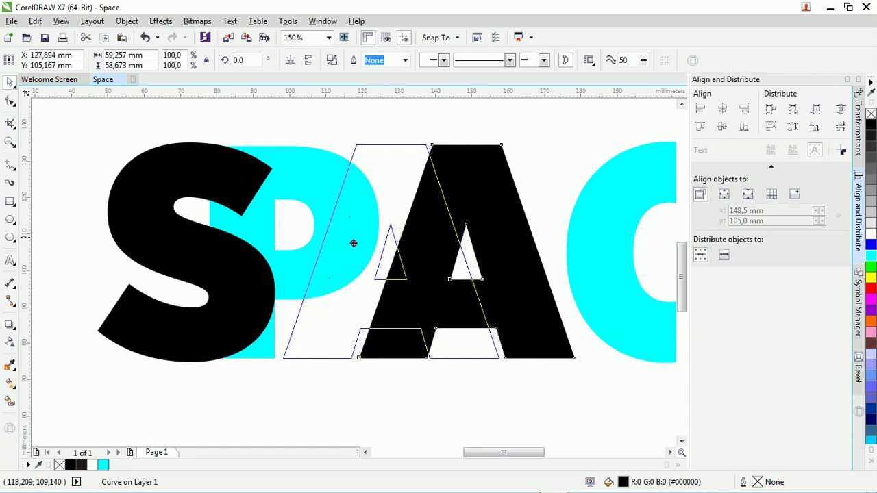
left_click_drag(354, 244, 349, 243)
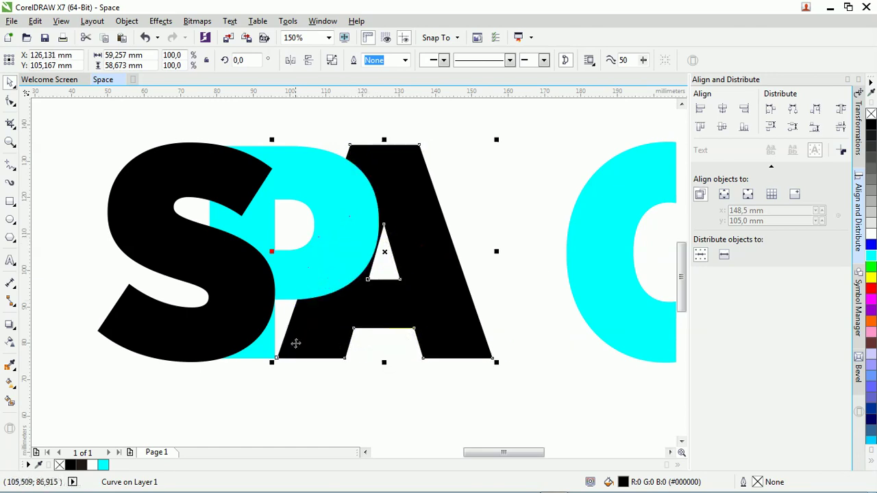
scroll(278, 371, "up", 1)
scroll(272, 380, "up", 2)
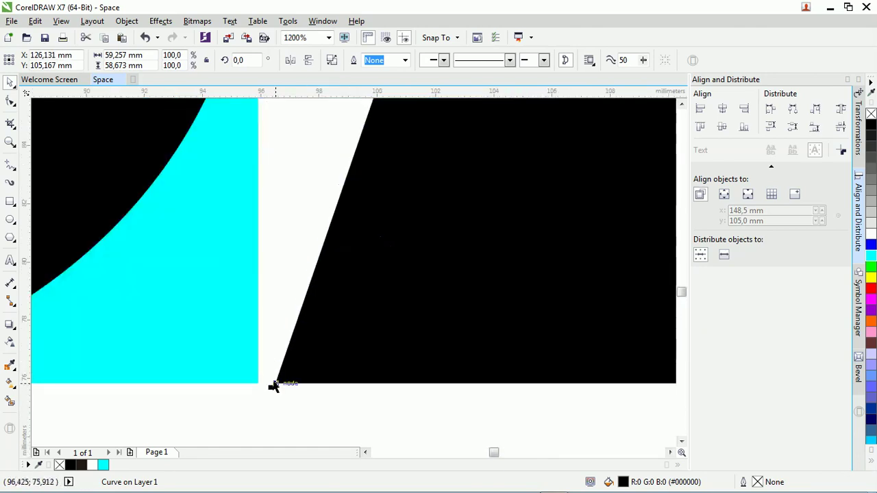
Step: Align the A's bottom-left corner with the P's stem edge at high zoom
left_click_drag(387, 334, 369, 334)
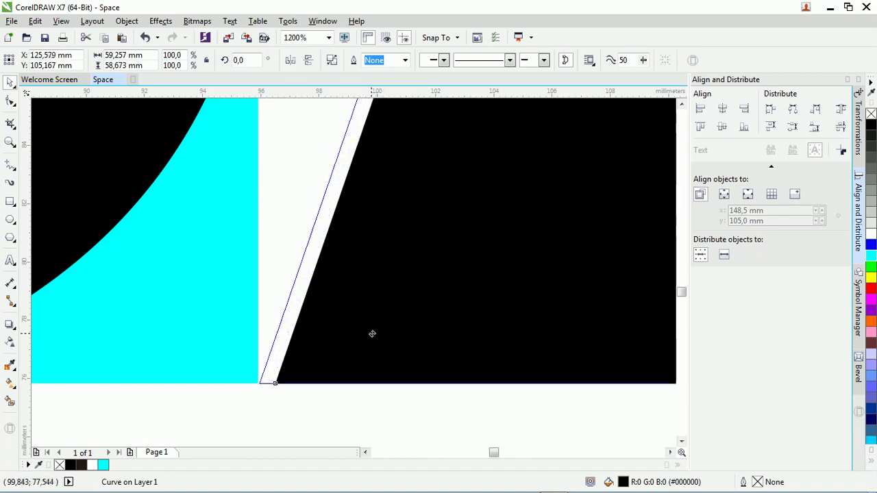
left_click_drag(369, 334, 369, 334)
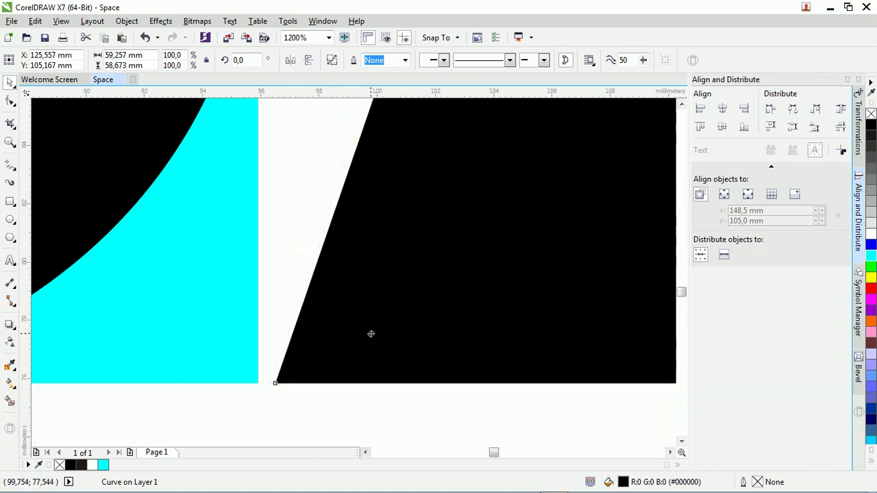
scroll(370, 333, "down", 2)
scroll(410, 296, "down", 1)
scroll(466, 223, "up", 1)
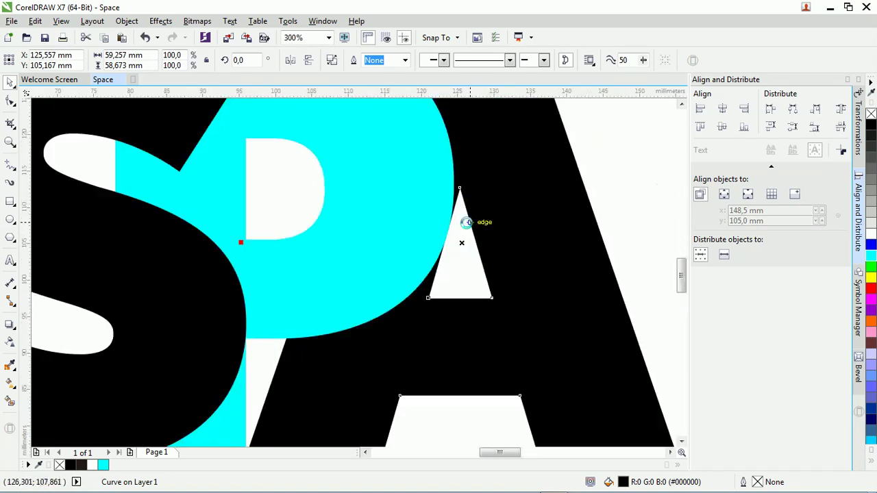
scroll(464, 235, "up", 1)
scroll(454, 236, "down", 2)
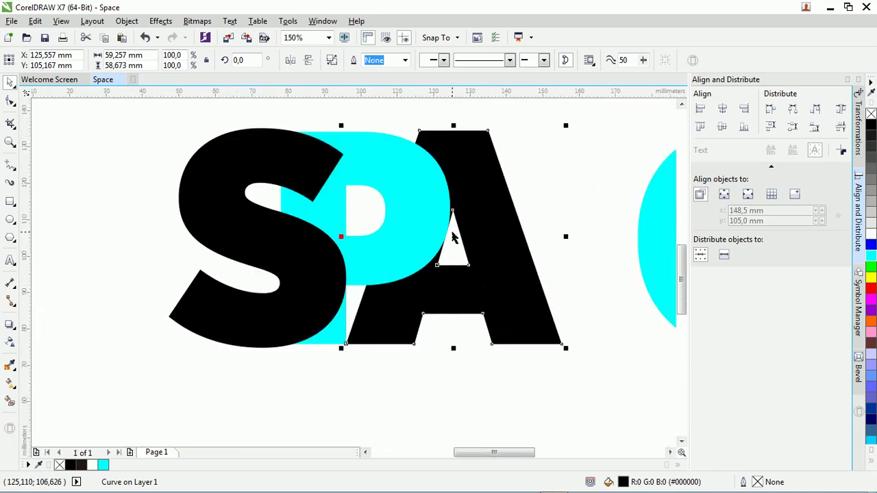
scroll(457, 235, "down", 1)
left_click(563, 233)
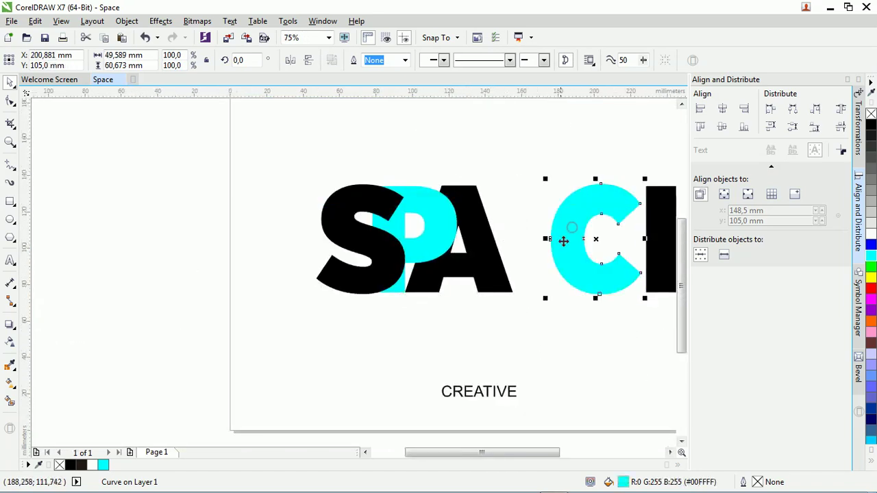
Step: Move the cyan C left so it overlaps the A
left_click_drag(576, 242, 489, 243)
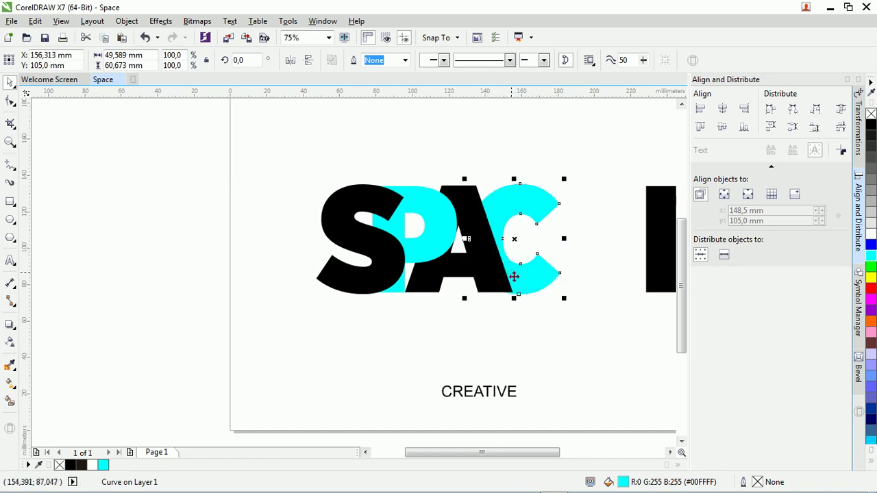
scroll(518, 286, "up", 1)
scroll(519, 286, "down", 1)
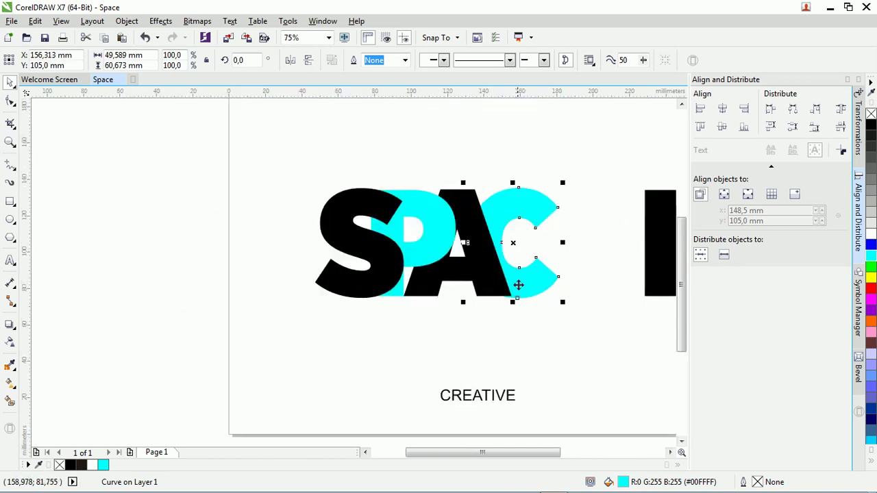
left_click(586, 259)
Step: Move the black E left so it overlaps the C
left_click(656, 254)
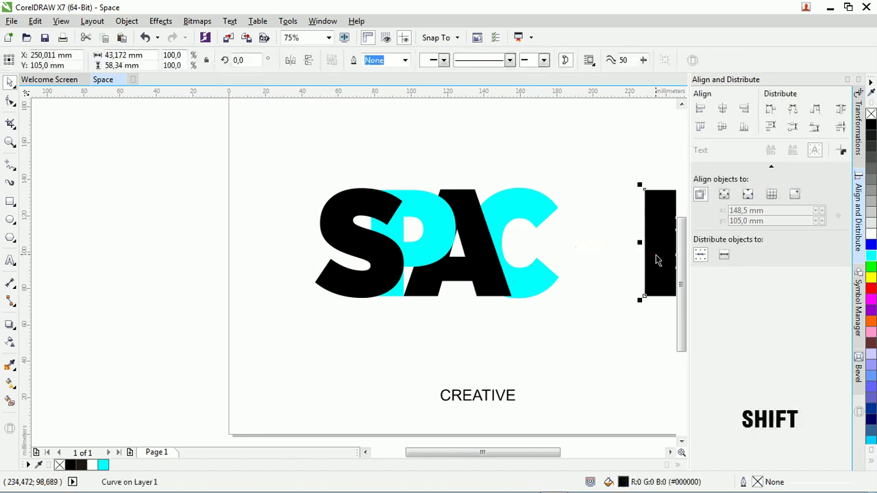
mouse_move(662, 254)
left_mouse_down()
mouse_move(581, 255)
mouse_move(535, 239)
left_mouse_up()
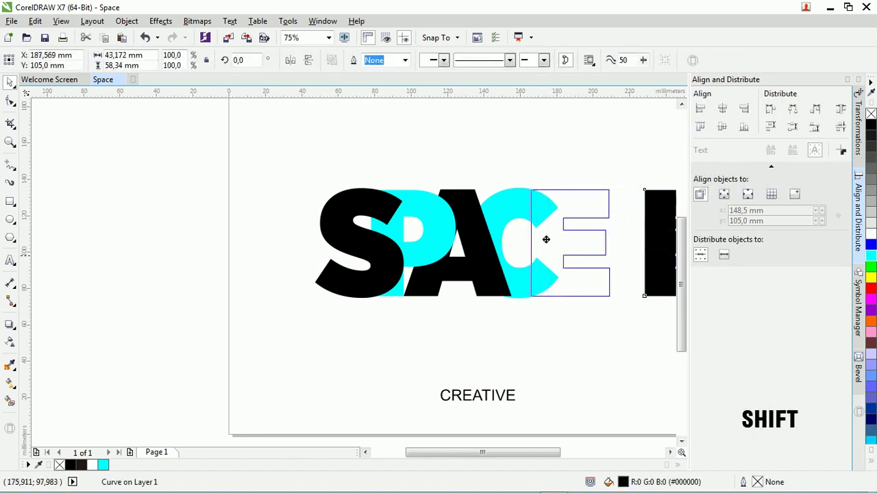
left_click_drag(536, 239, 537, 240)
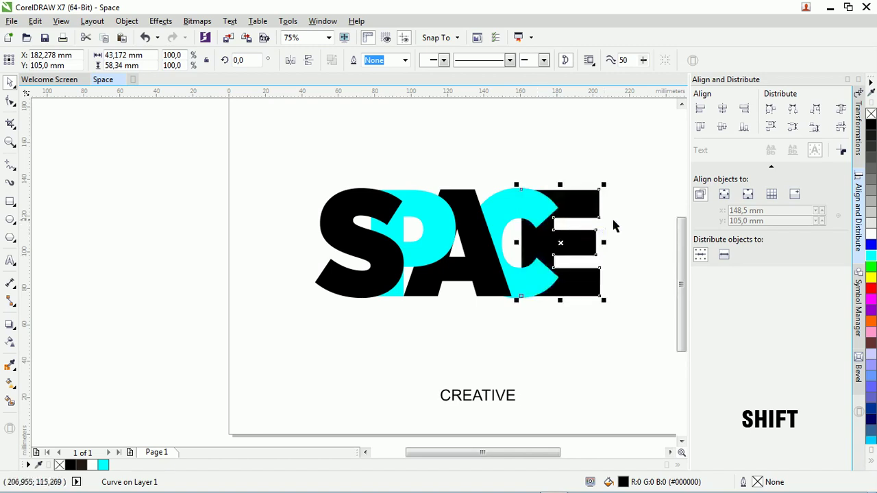
left_click(618, 214)
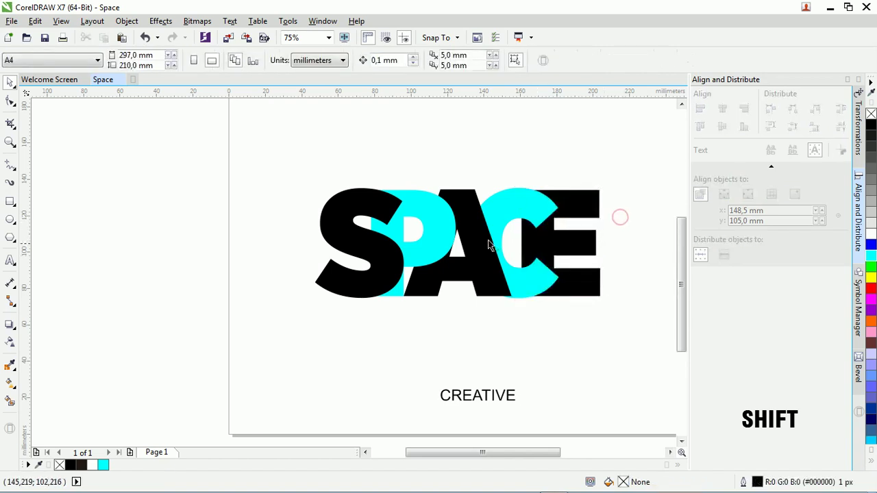
Step: Smart Fill the hole inside the P with black
left_click(11, 402)
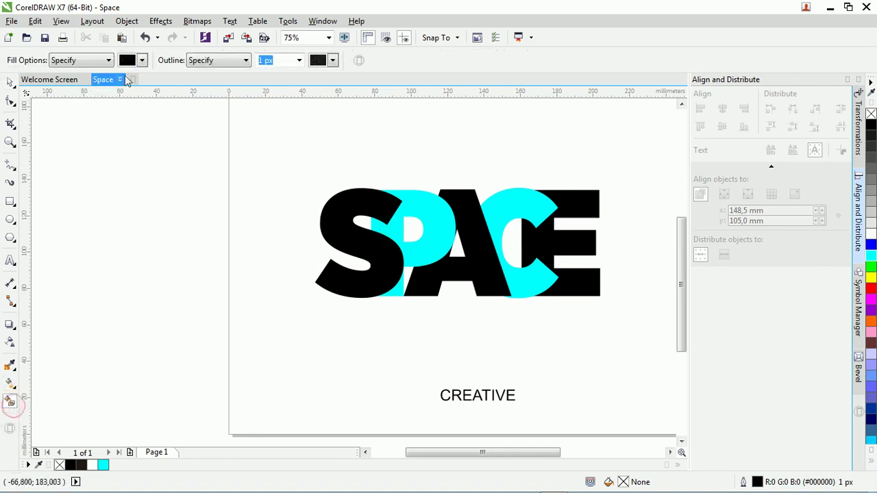
left_click(141, 60)
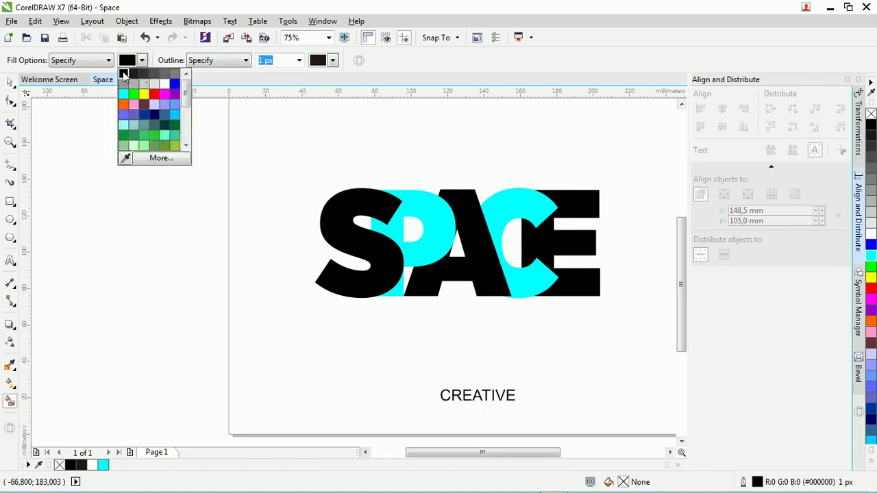
left_click(123, 74)
left_click(413, 232)
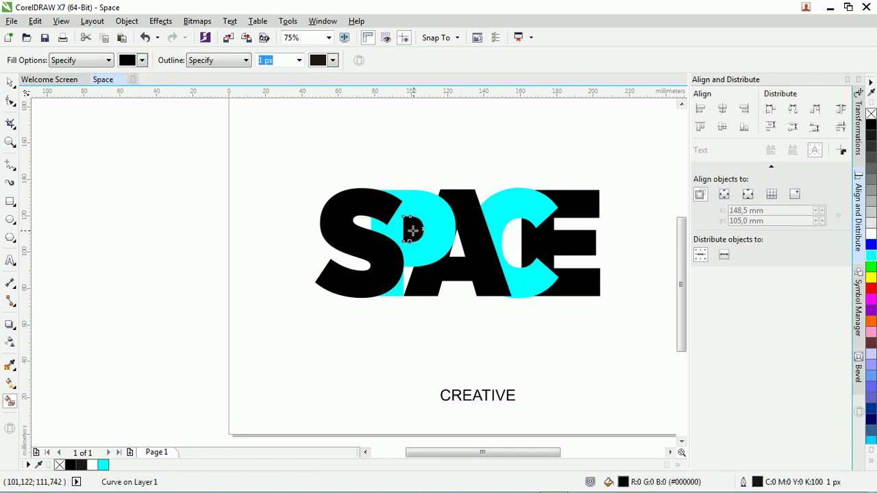
left_click(11, 84)
left_click(261, 214)
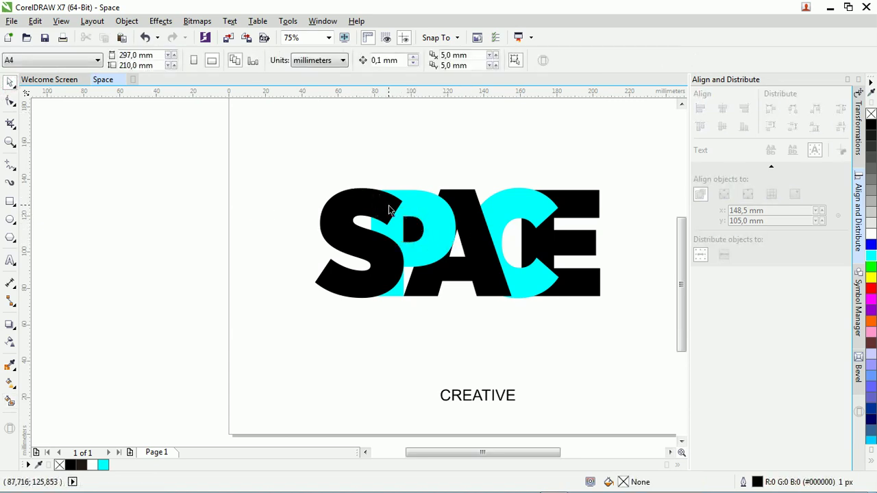
left_click(425, 214)
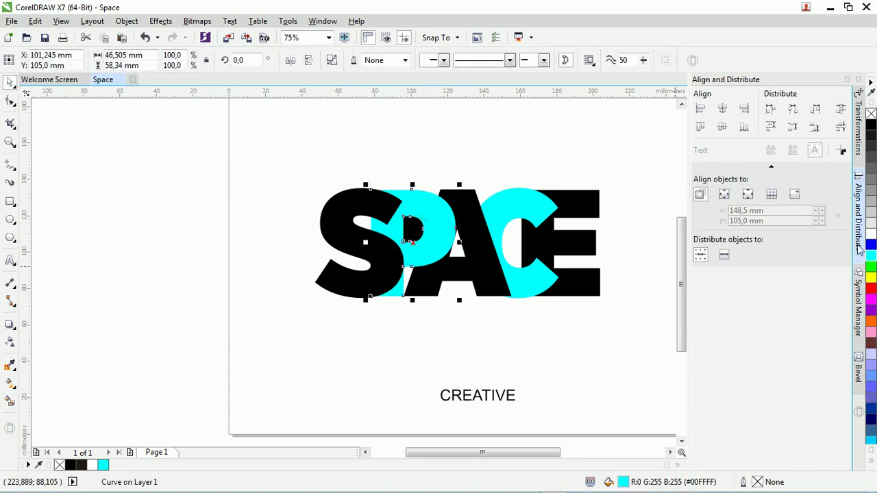
Step: Change the P and C fills from cyan to white
left_click(871, 234)
left_click(534, 206)
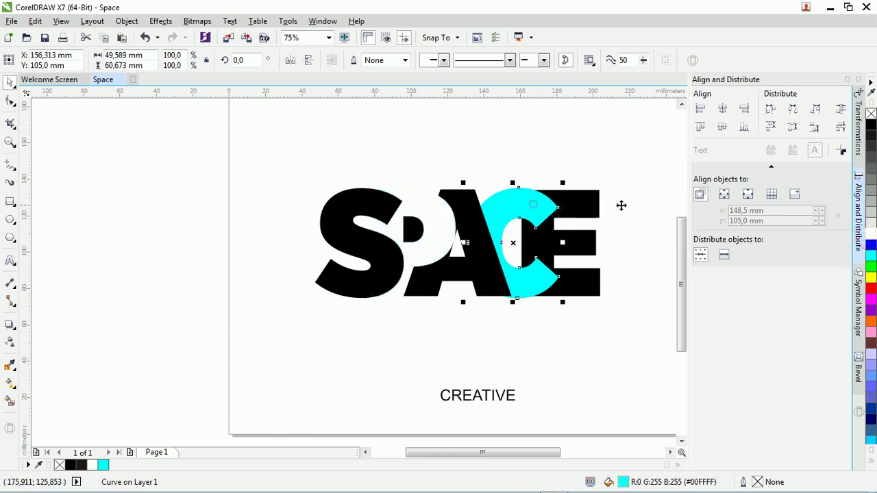
left_click(871, 234)
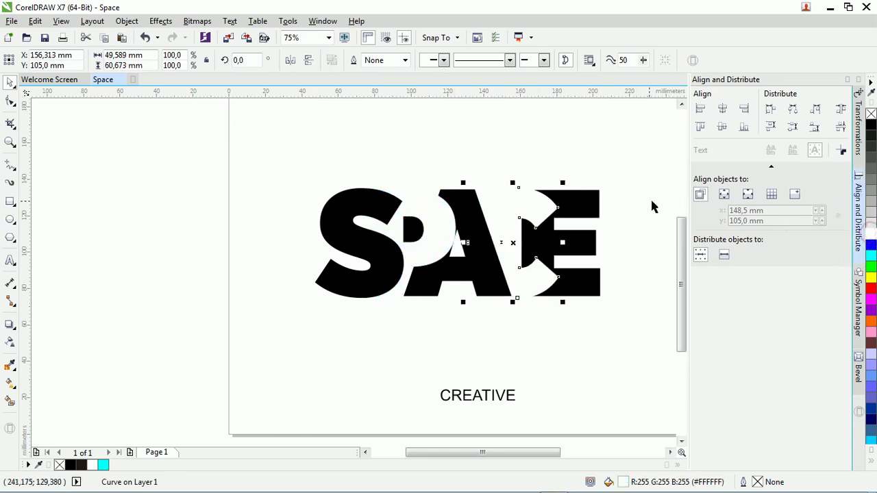
left_click(630, 201)
Step: Group all six SPACE shapes and skew the group to the right
mouse_move(245, 150)
left_mouse_down()
mouse_move(615, 321)
mouse_move(631, 340)
left_mouse_up()
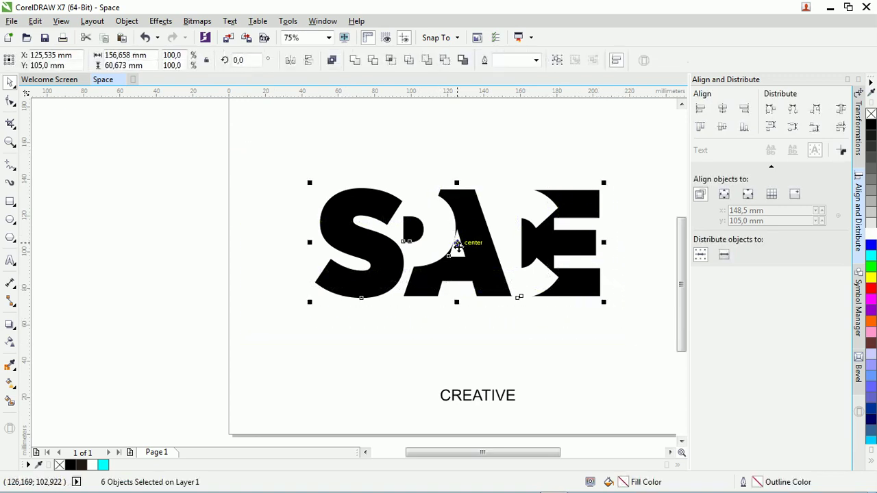
left_click(457, 246)
left_click(557, 60)
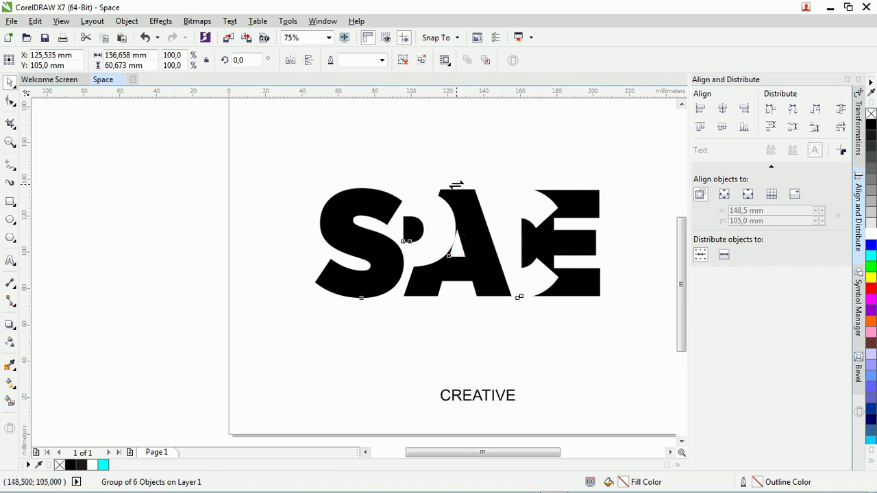
left_click_drag(457, 183, 473, 187)
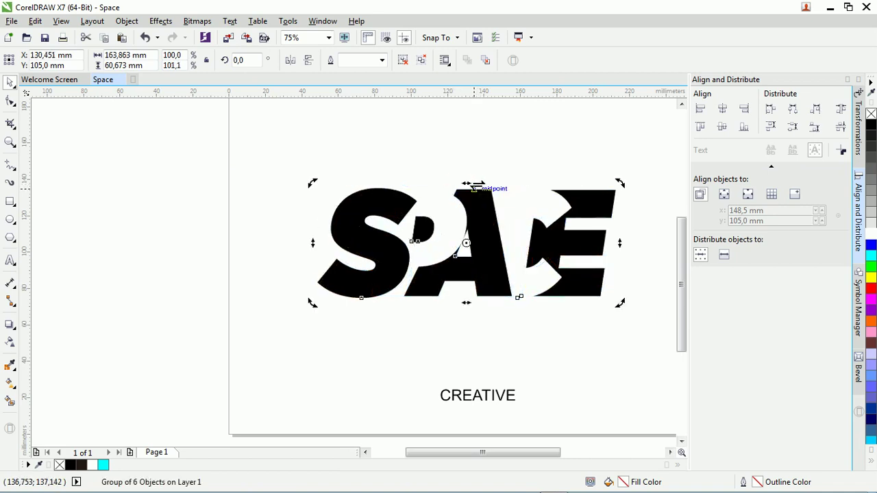
left_click(506, 372)
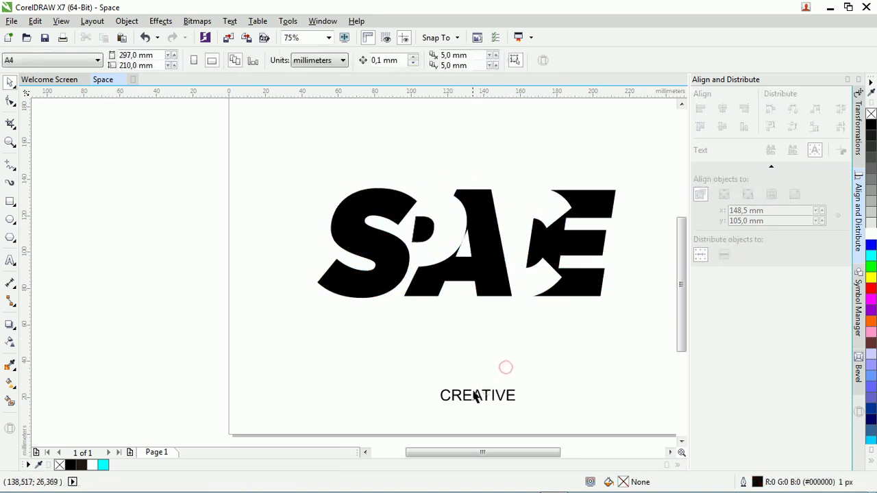
Step: Centre CREATIVE on the SPACE letters and bring it to the front
left_click(482, 396)
left_click(489, 253, "shift")
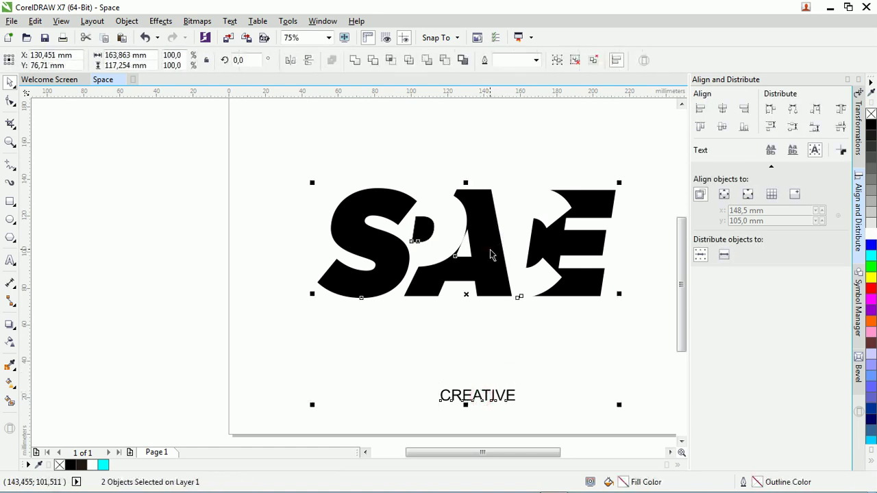
key("c")
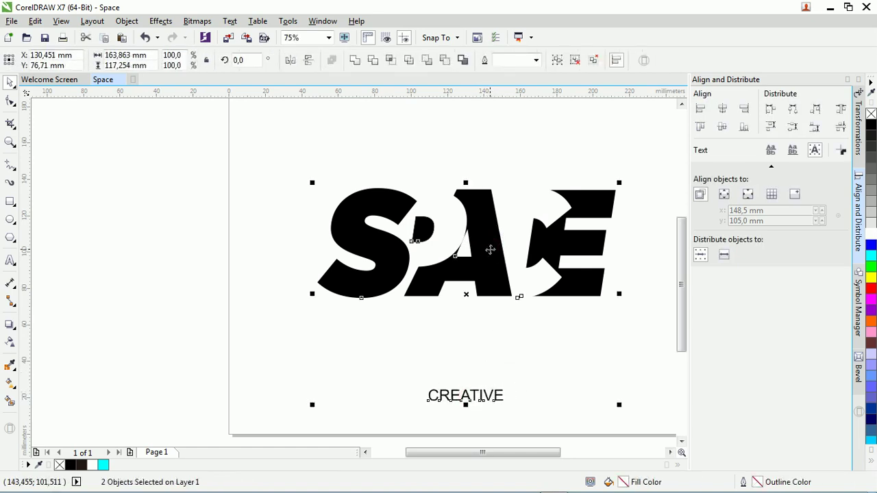
key("e")
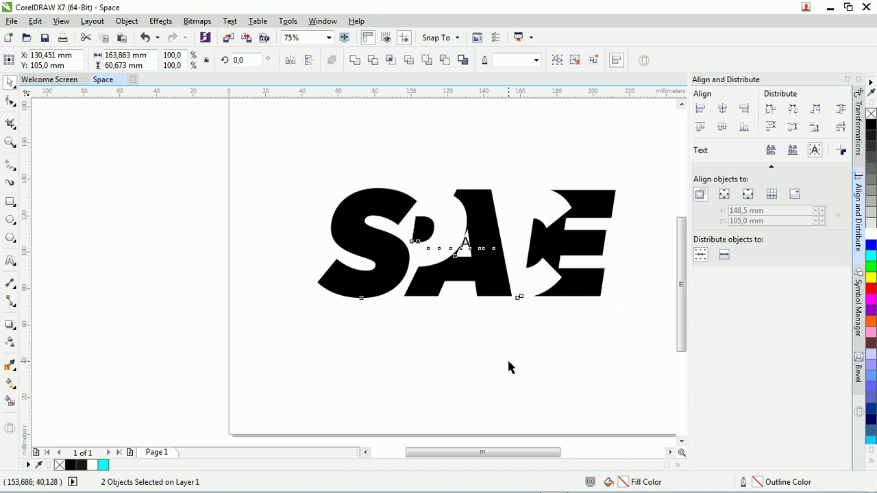
left_click(507, 360)
left_click_drag(361, 342, 556, 186)
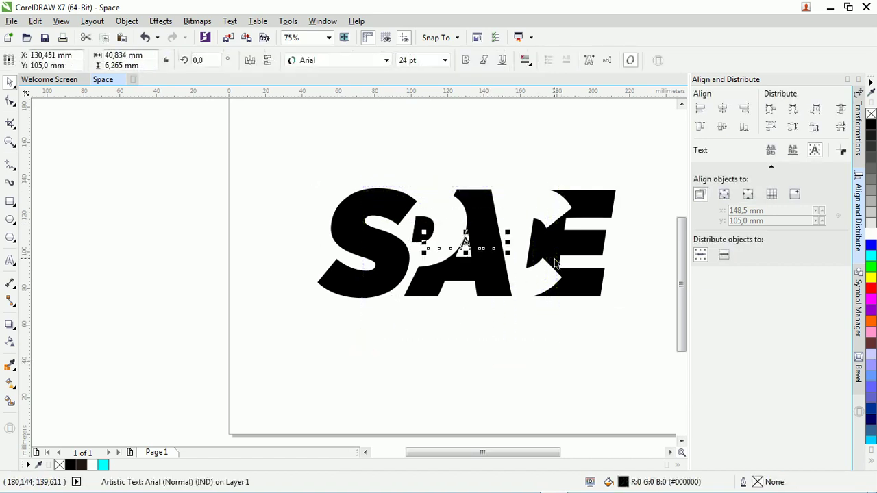
key("shift+Page_Up")
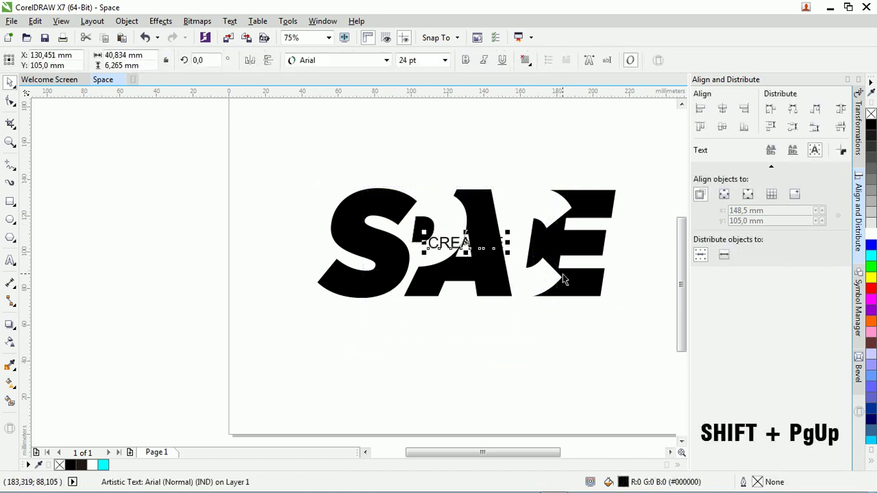
Step: Shift the SPACE group right and centre CREATIVE horizontally on the page
left_click(403, 212)
scroll(607, 218, "down", 2)
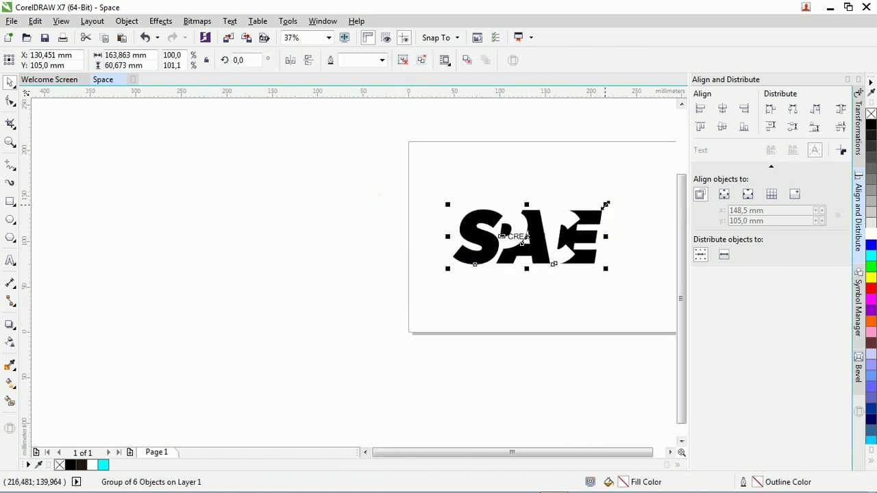
left_click_drag(612, 209, 628, 207)
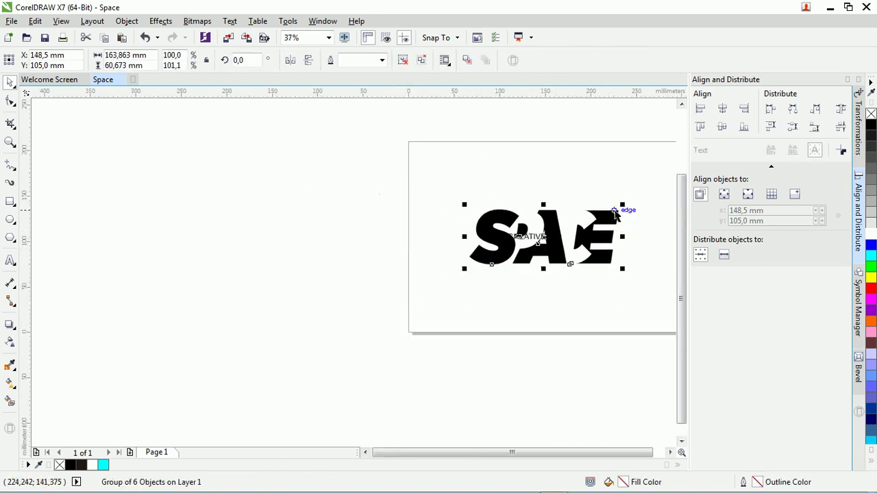
left_click(607, 317)
left_click(533, 244)
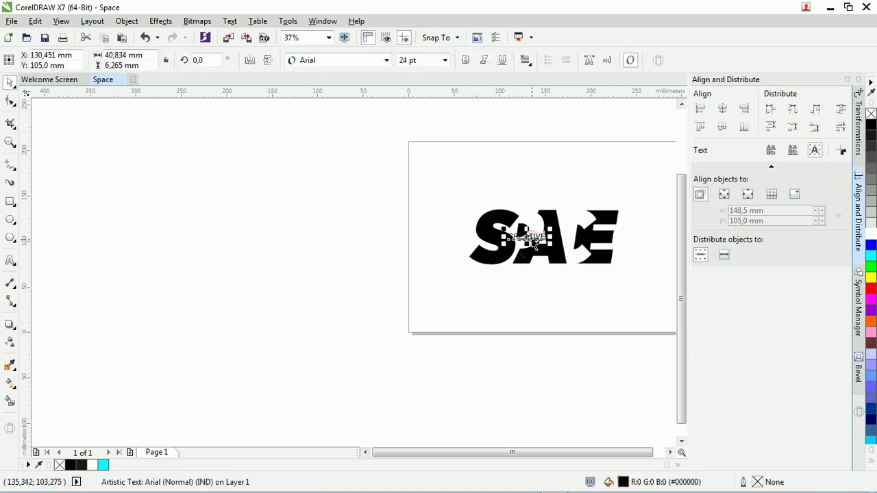
key("p")
key("Escape")
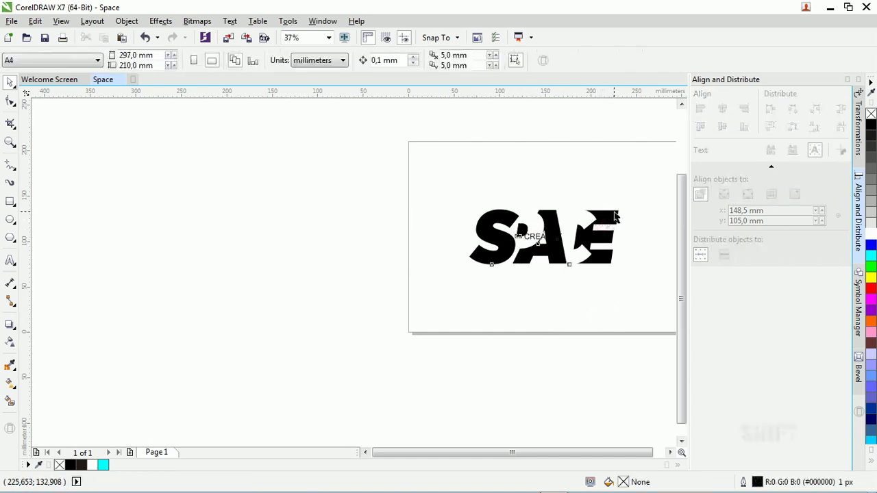
Step: Enlarge the SPACE group to about 145% and place CREATIVE across its middle
left_click(612, 213)
left_click_drag(623, 204, 655, 192)
scroll(618, 238, "down", 1)
scroll(603, 304, "up", 1)
left_click_drag(548, 180, 510, 173)
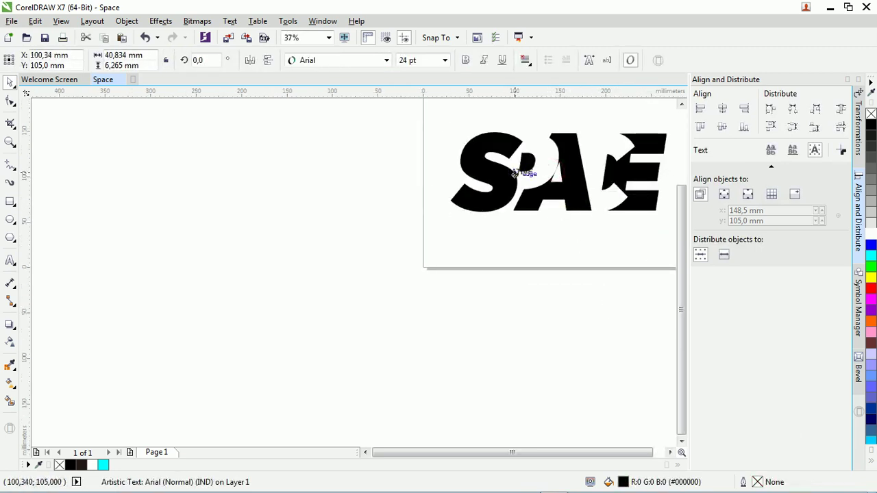
left_click_drag(515, 173, 516, 174)
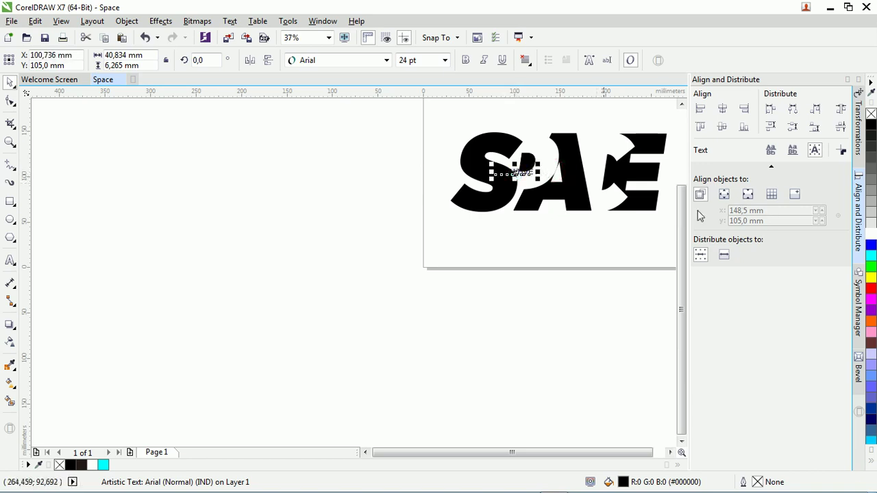
scroll(504, 211, "down", 1)
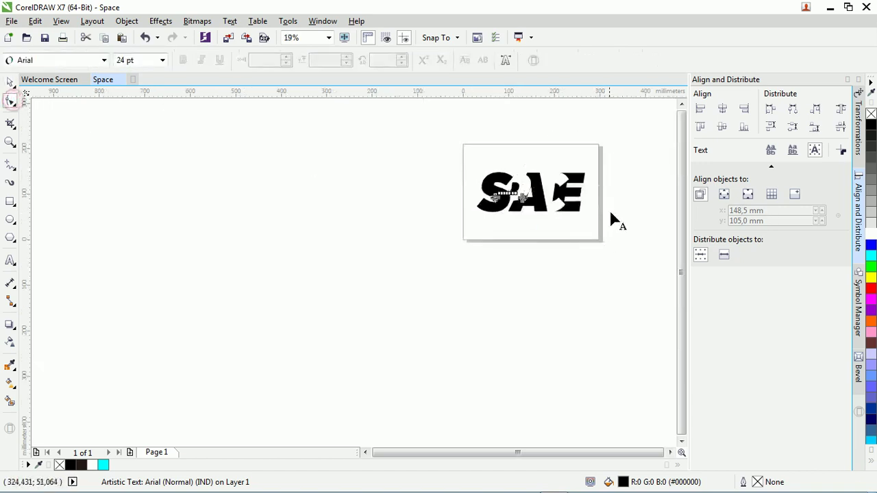
Step: Widen the CREATIVE letter spacing and nudge the text slightly left and down
scroll(603, 205, "up", 1)
left_click_drag(442, 192, 442, 191)
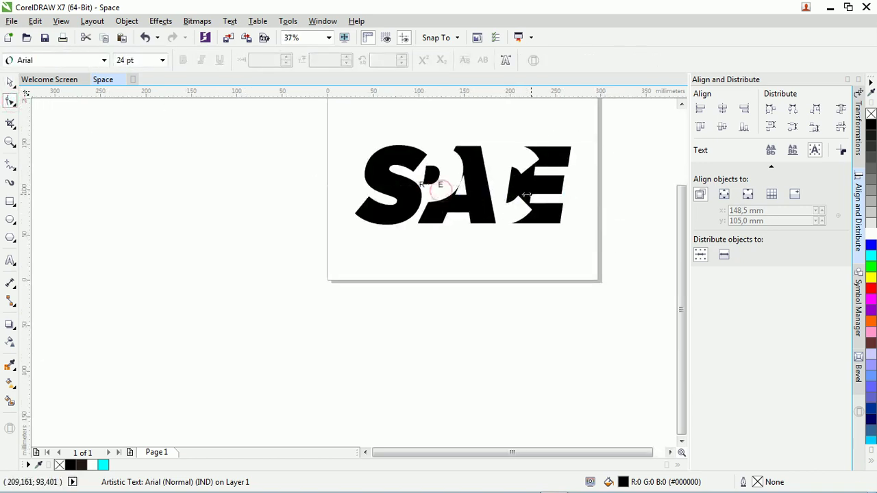
left_click_drag(561, 190, 582, 193)
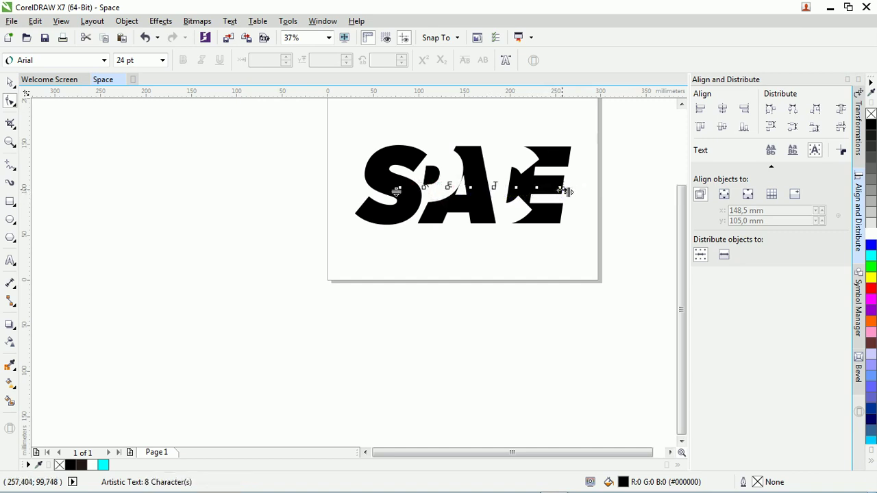
key("space")
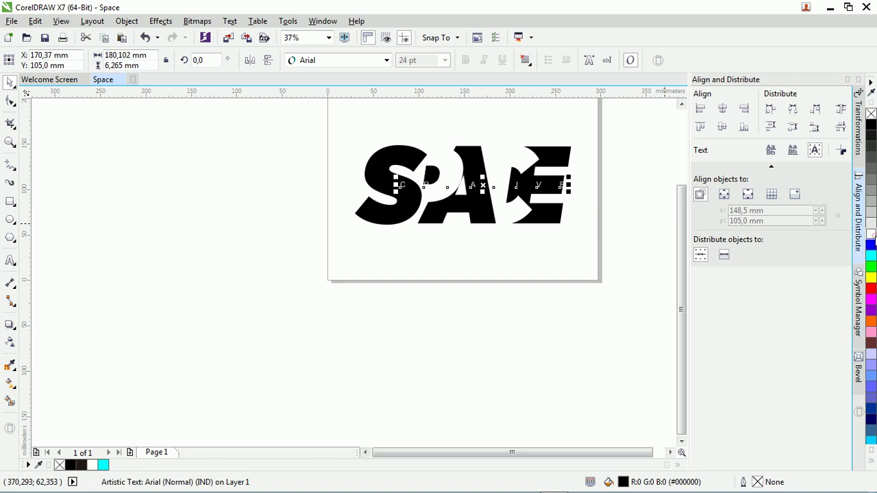
scroll(465, 190, "up", 1)
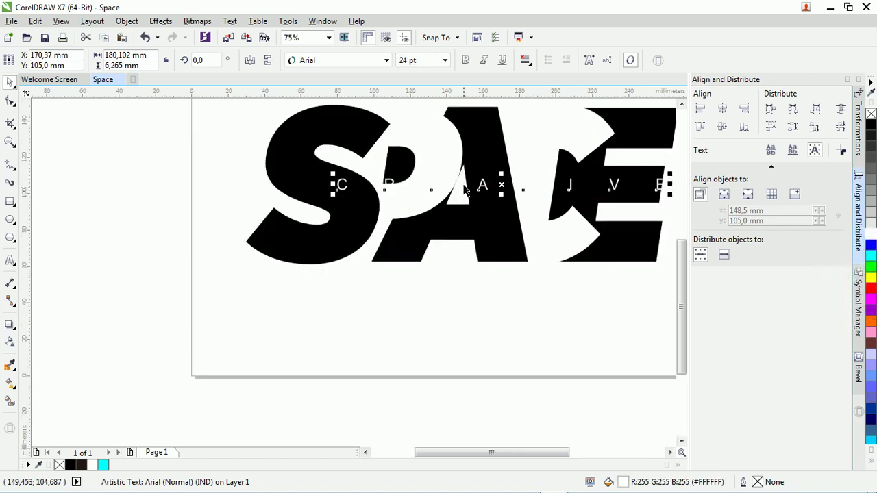
mouse_move(501, 184)
left_mouse_down()
mouse_move(497, 195)
mouse_move(478, 186)
left_mouse_up()
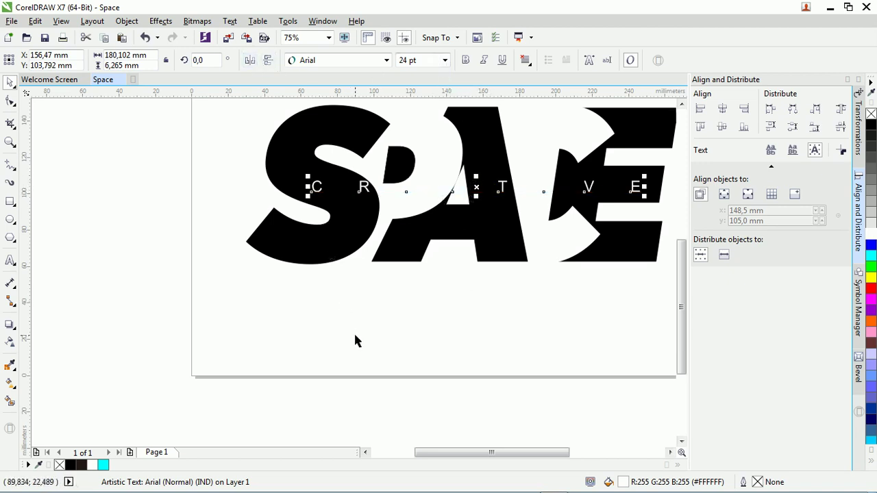
Step: Break the CREATIVE text apart into separate letter objects with Ctrl+K
right_click(475, 187)
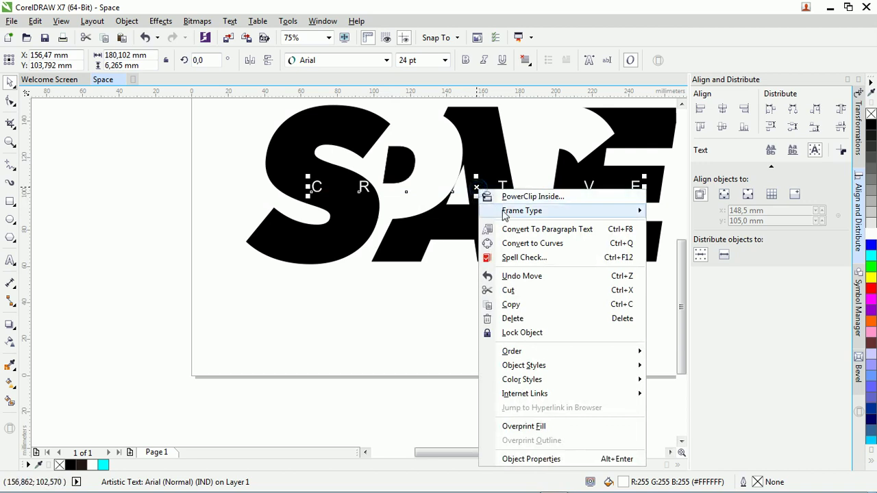
key("Escape")
left_click(407, 326)
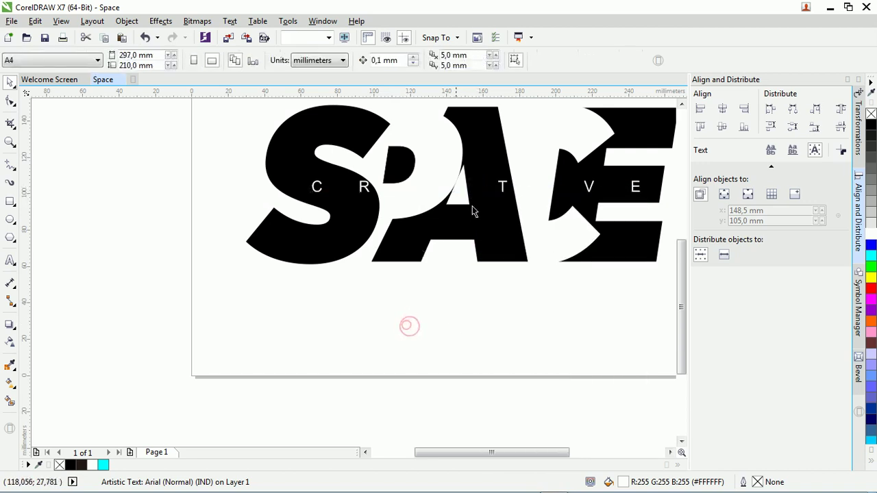
left_click(503, 190)
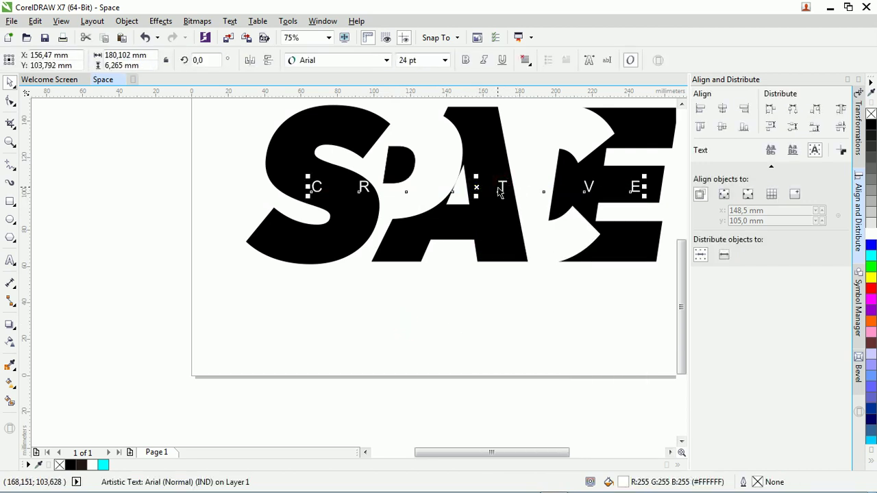
right_click(477, 185)
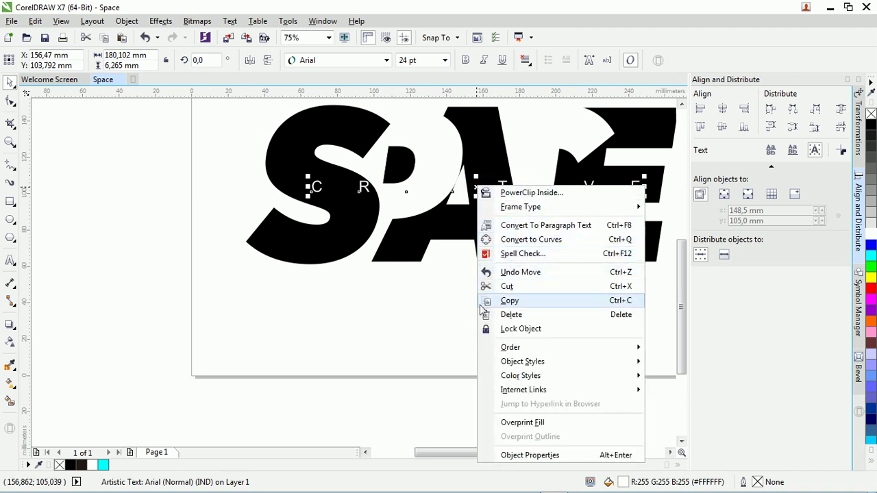
left_click(449, 337)
key("ctrl+k")
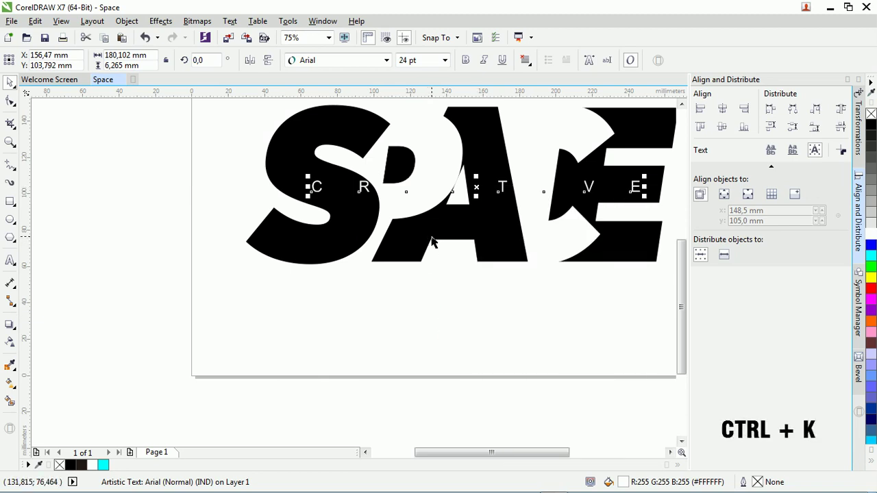
left_click(395, 288)
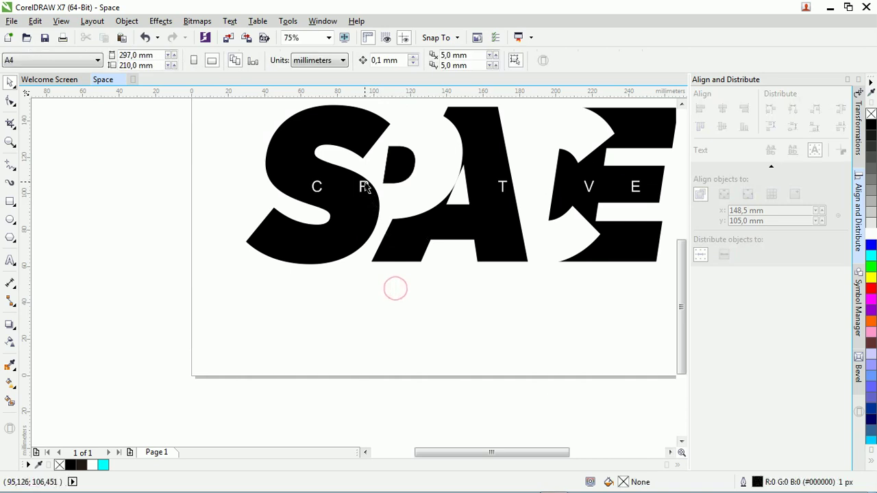
Step: Fill the E, A and I letters sitting over white areas with black
left_click(363, 185)
left_click_drag(498, 303, 385, 140)
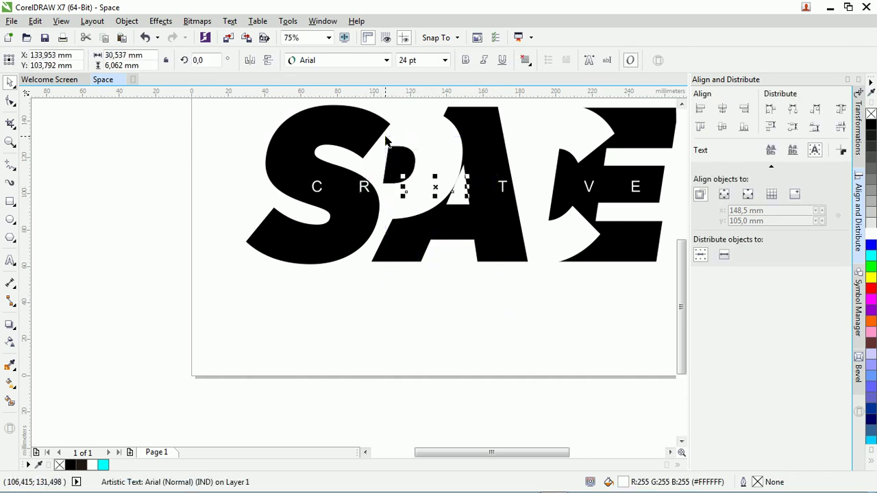
left_click(871, 125)
left_click(511, 344)
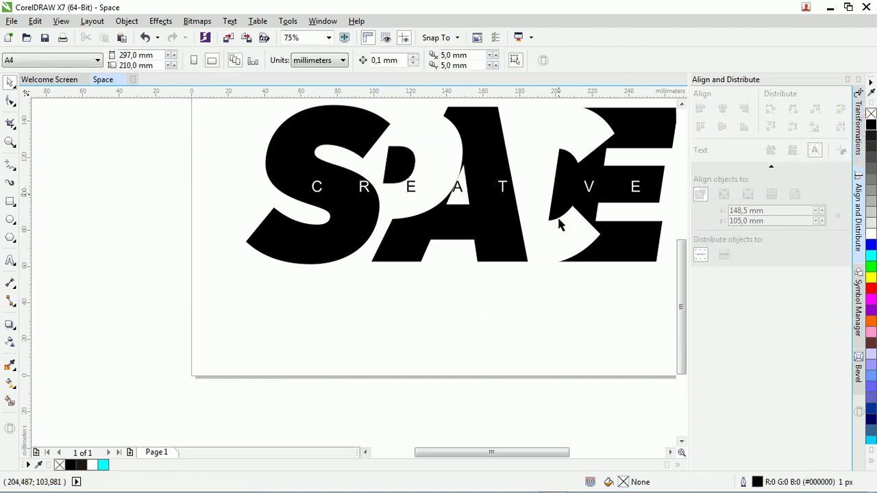
left_click_drag(602, 341, 525, 154)
left_click_drag(577, 316, 529, 151)
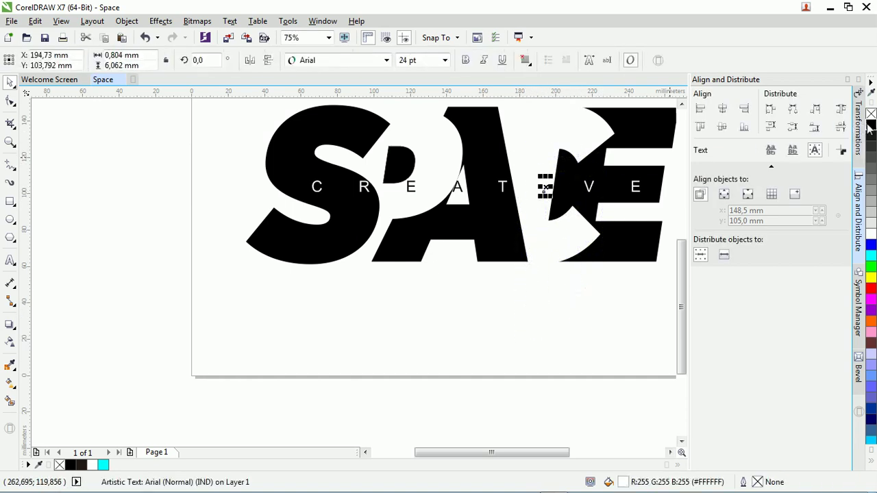
left_click(611, 314)
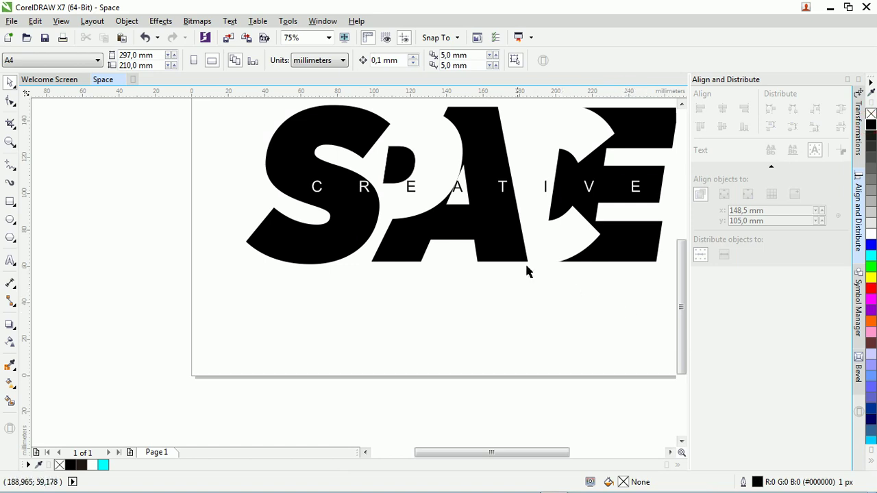
Step: Enlarge the SPACE letter group to about 108%
scroll(501, 263, "down", 1)
left_click(462, 189)
mouse_move(590, 177)
left_mouse_down()
mouse_move(600, 170)
mouse_move(597, 176)
left_mouse_up()
left_click(519, 357)
Step: Keep CREATIVE at its original size by undoing a trial shrink, then zoom to fit all artwork
scroll(476, 236, "up", 1)
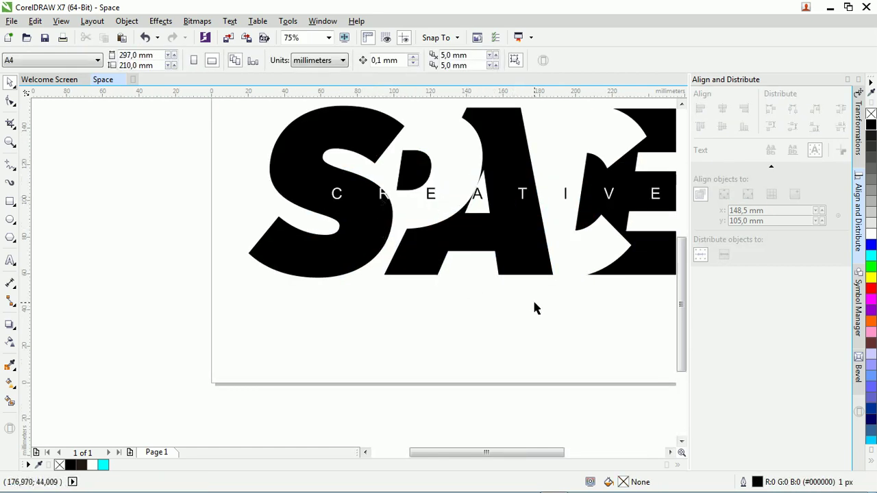
scroll(536, 302, "down", 1)
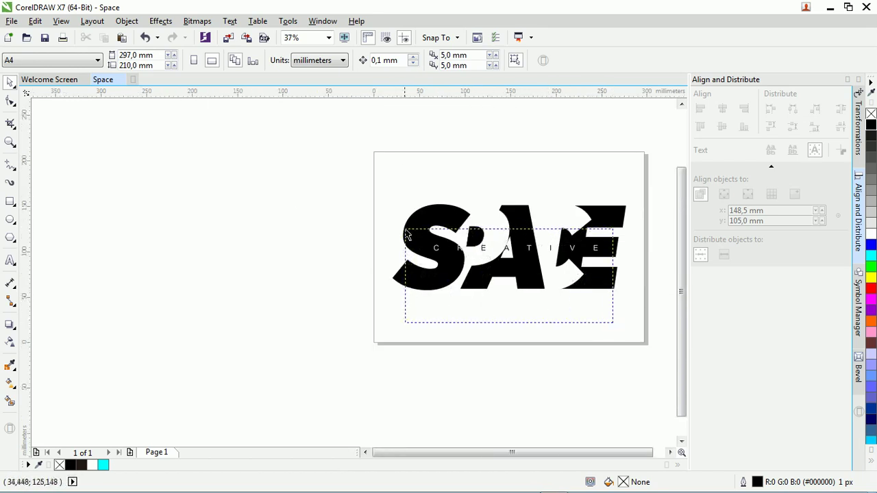
left_click_drag(579, 282, 406, 234)
left_click_drag(605, 245, 598, 244)
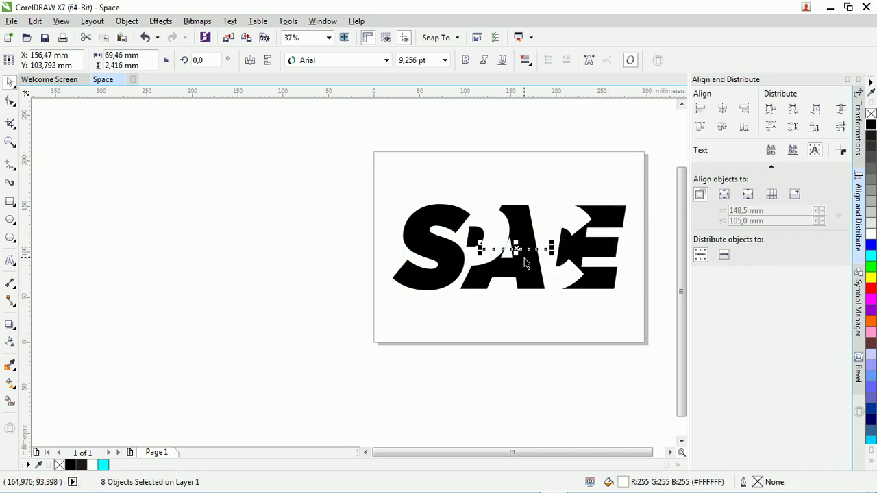
key("ctrl+z")
left_click(522, 329)
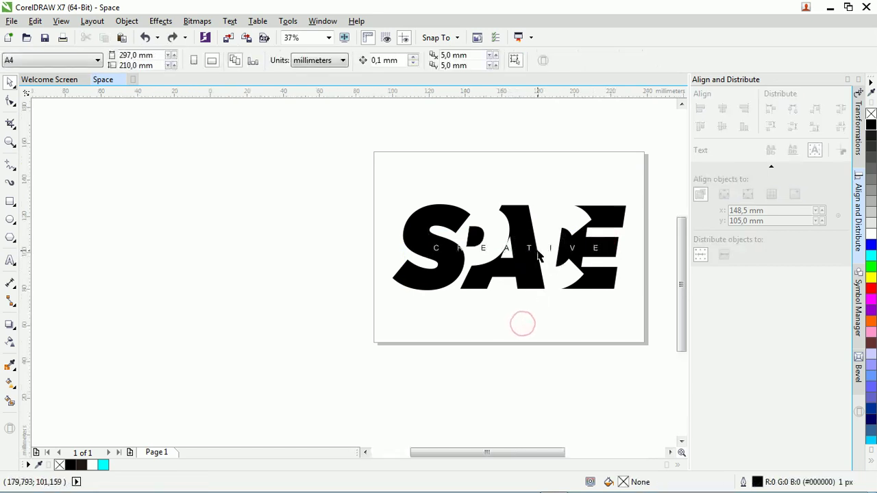
scroll(527, 253, "up", 2)
scroll(531, 264, "down", 2)
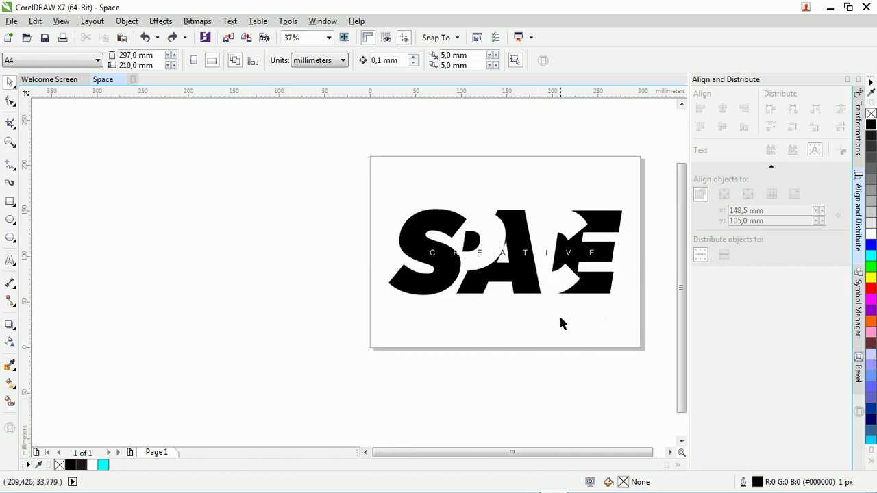
key("F4")
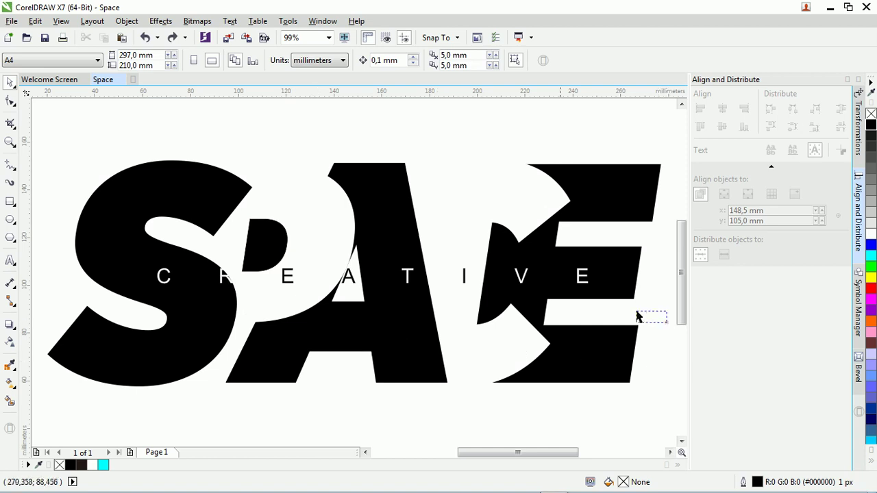
Step: Move all eight CREATIVE letters left until centred across the SPACE logo
left_click_drag(637, 317, 69, 239)
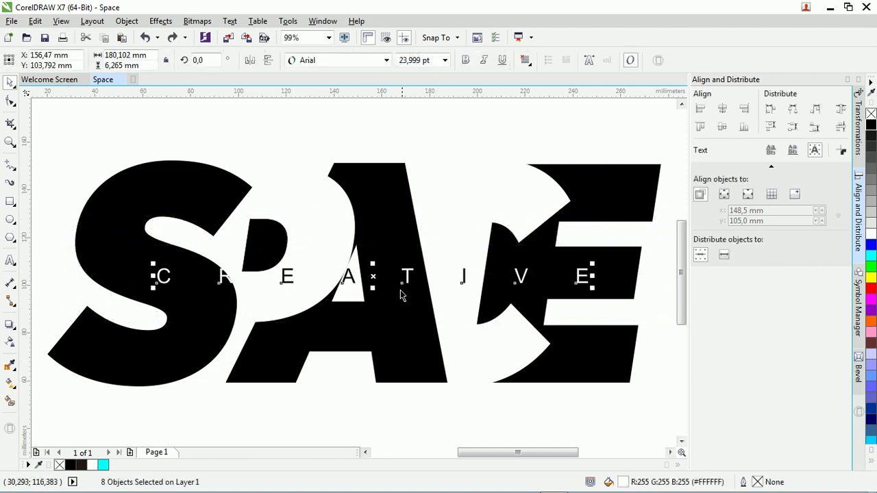
left_click_drag(375, 281, 350, 276)
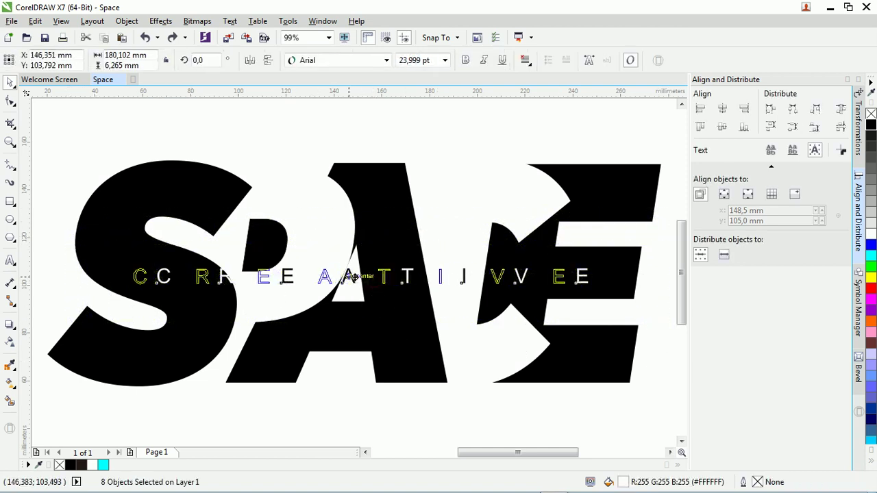
left_click_drag(351, 276, 348, 283)
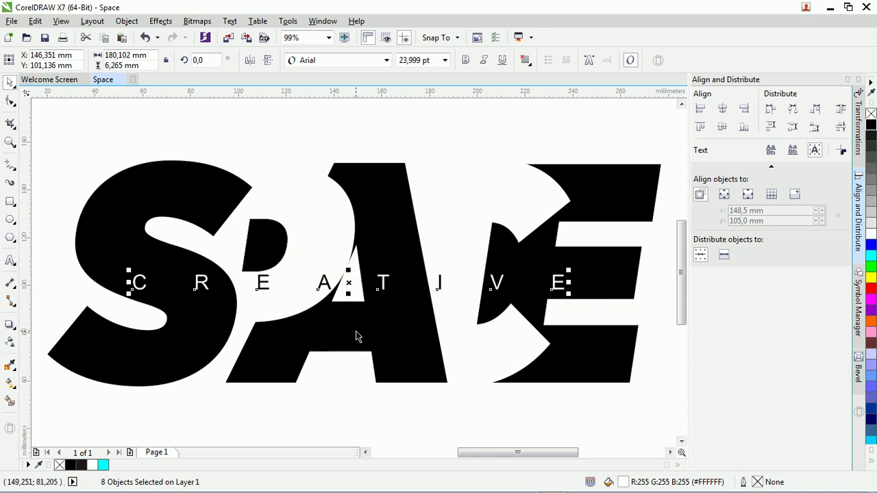
Step: Deselect everything, zoom to fit the artwork and show it in full-screen preview
left_click(399, 241)
scroll(437, 297, "down", 2)
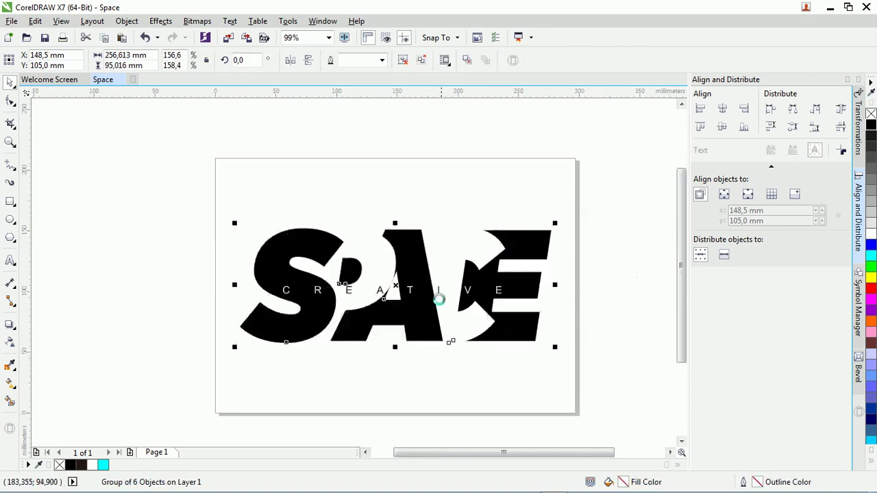
left_click(449, 205)
key("F4")
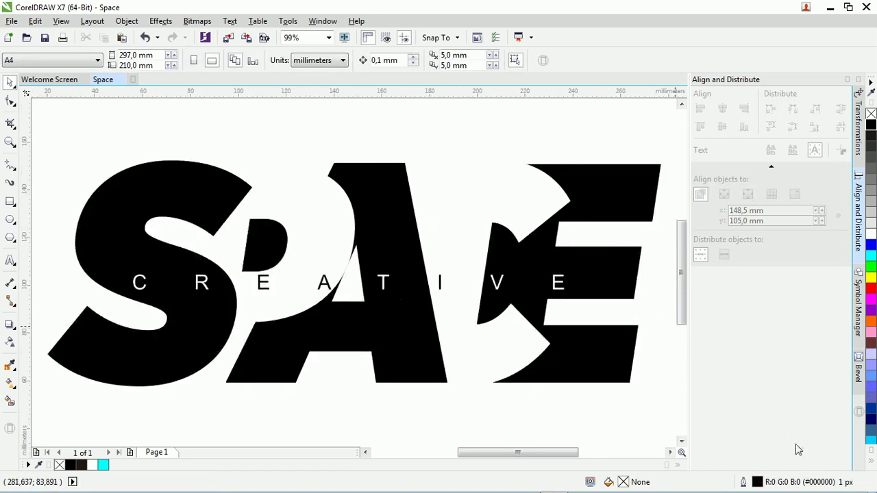
key("F9")
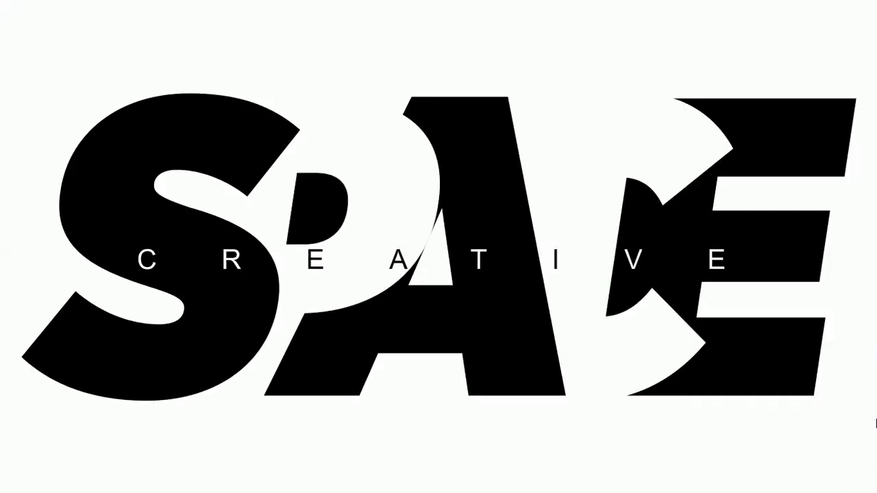